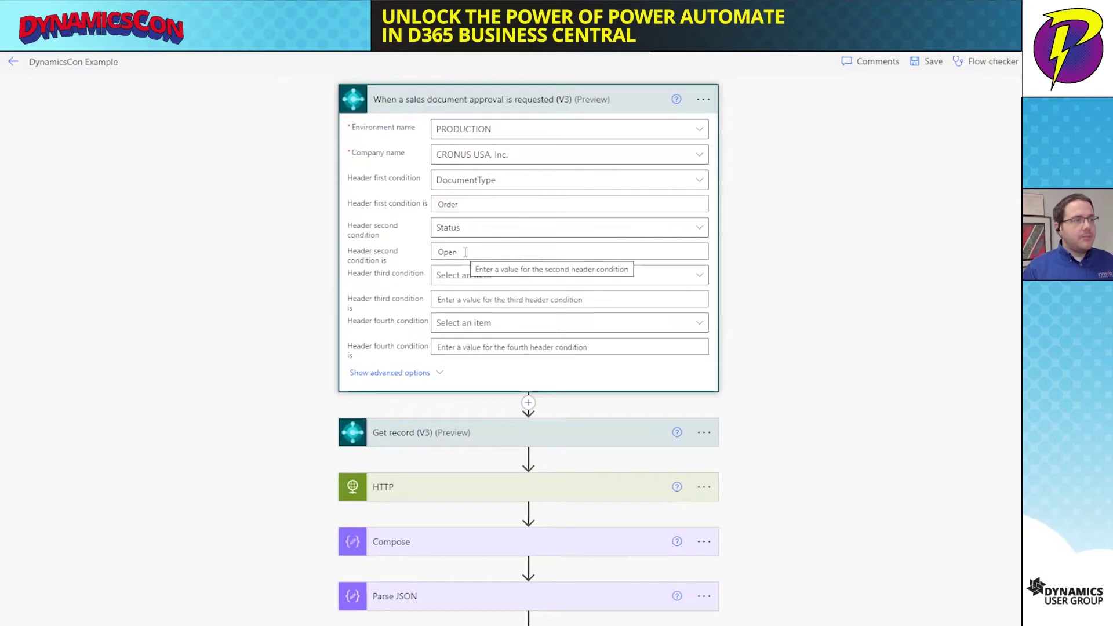
# - Expand the Get record (V3) action, review its table and row ID settings, and collapse it again
pyautogui.click(420, 429)
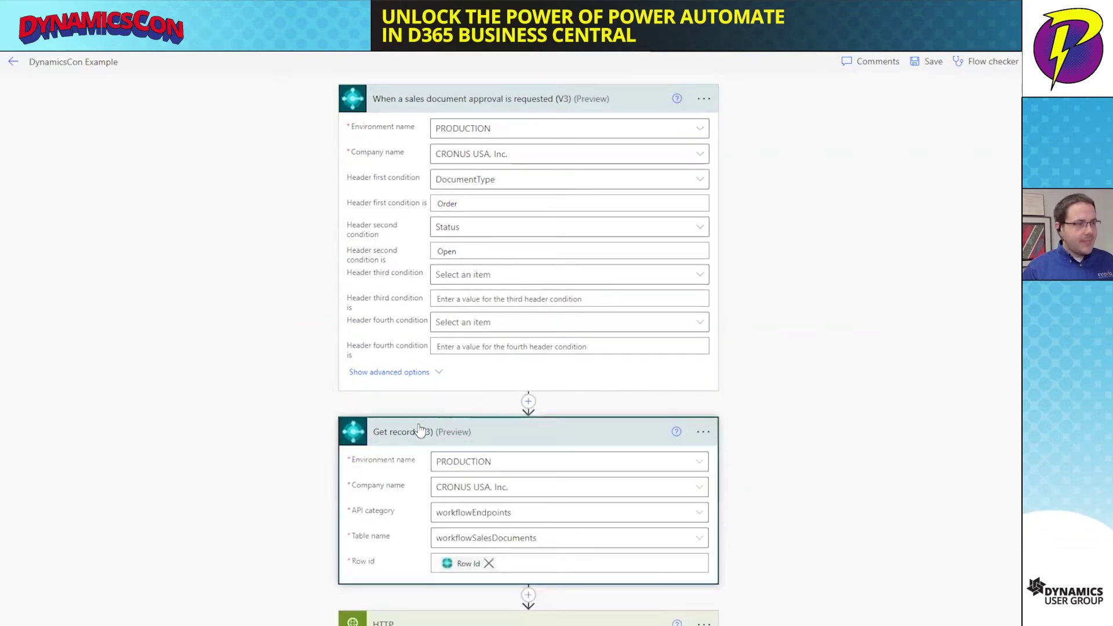
pyautogui.scroll(-4, 426, 428)
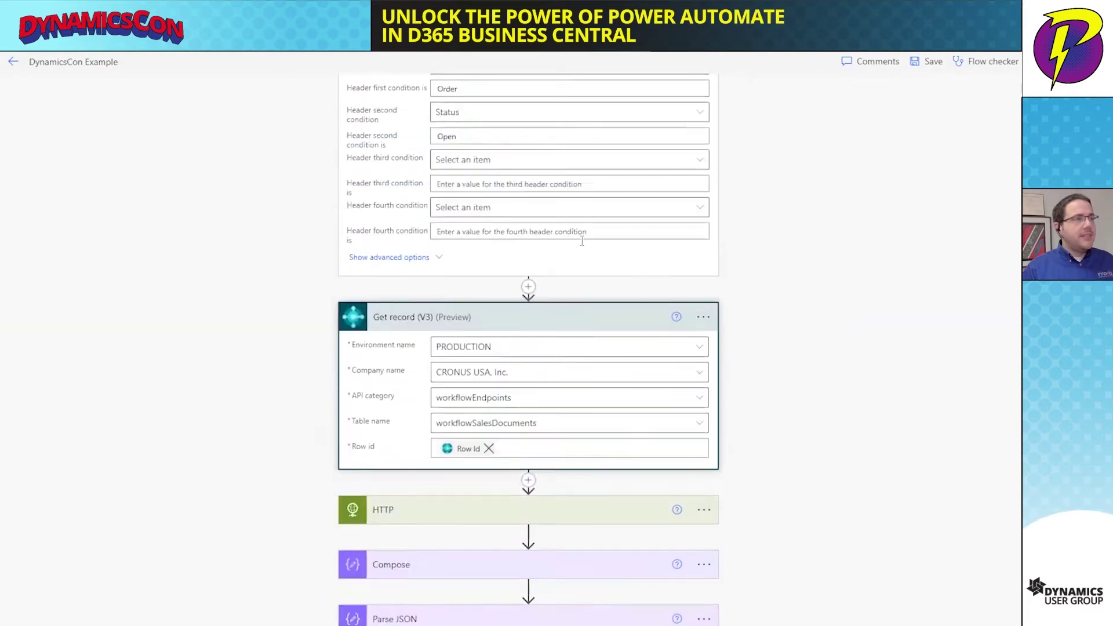
pyautogui.scroll(4, 484, 487)
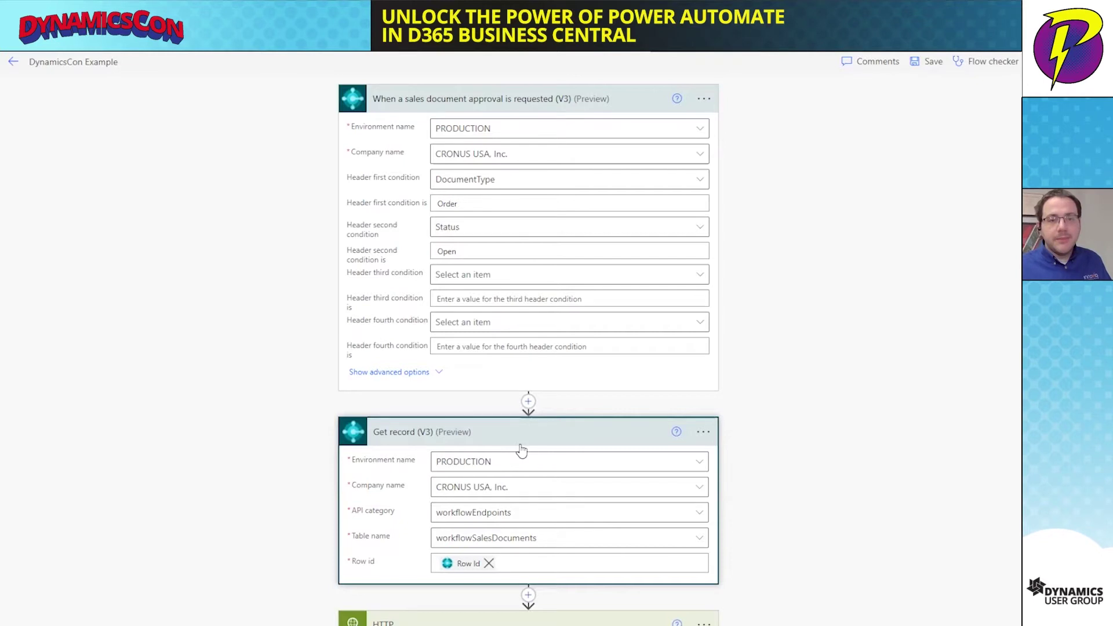
pyautogui.click(542, 439)
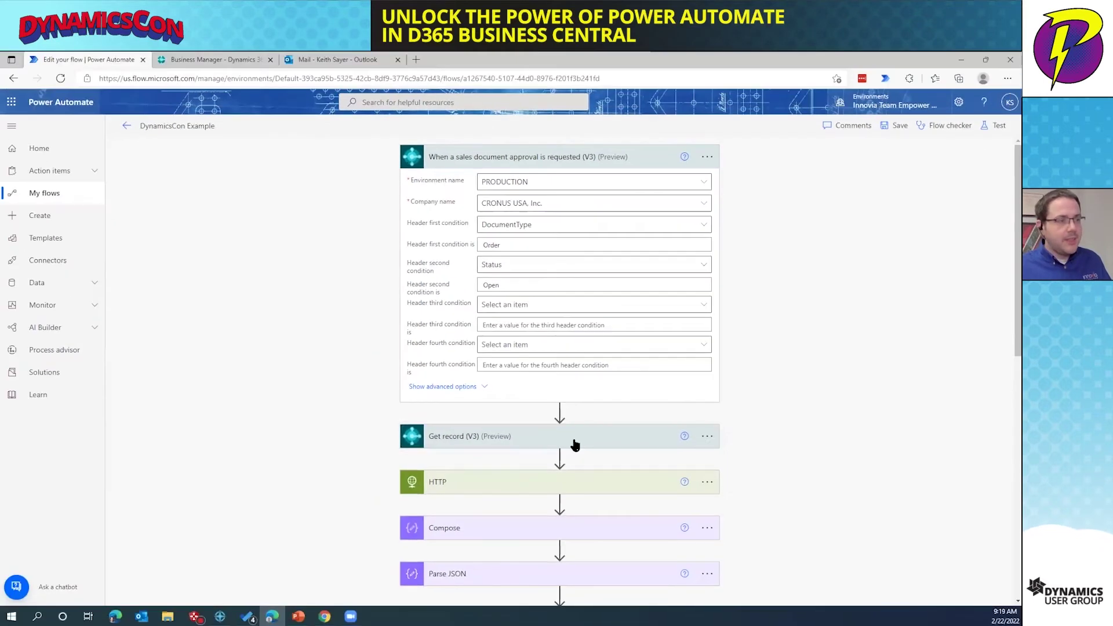
# - Expand the HTTP action and examine the base address, API version and tenant ID parts of its URI
pyautogui.scroll(-3, 573, 444)
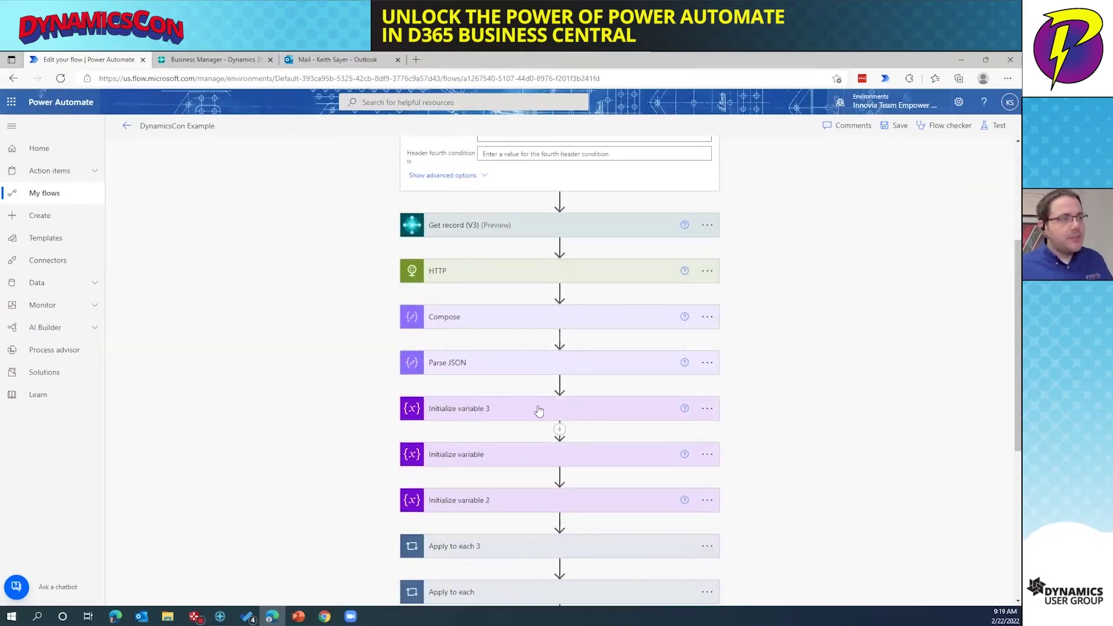
pyautogui.click(613, 277)
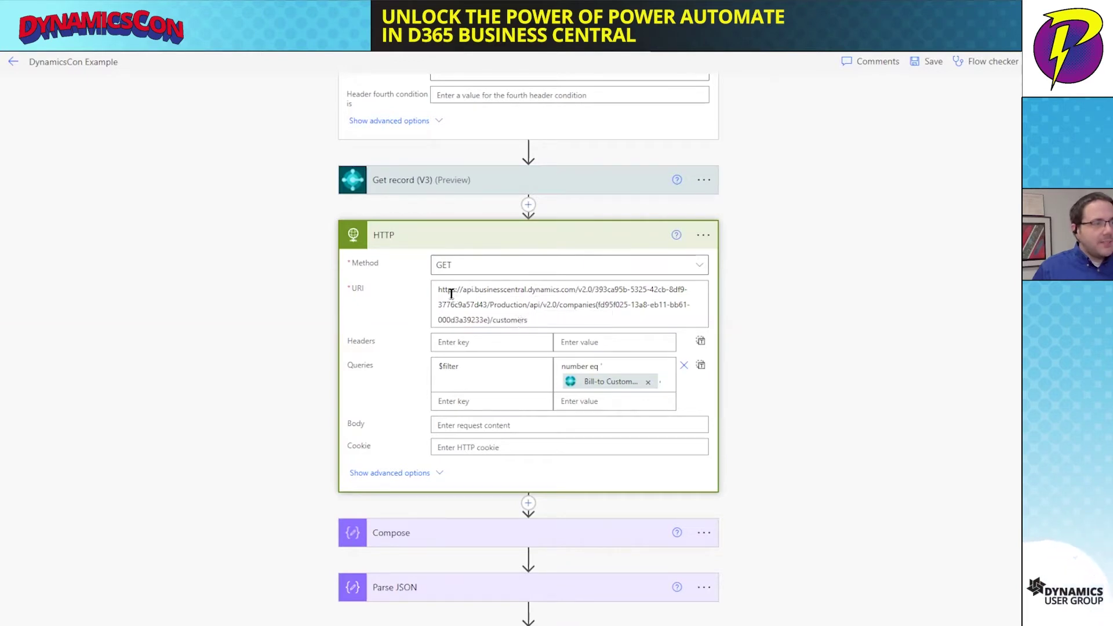
pyautogui.moveTo(439, 291); pyautogui.dragTo(601, 305)
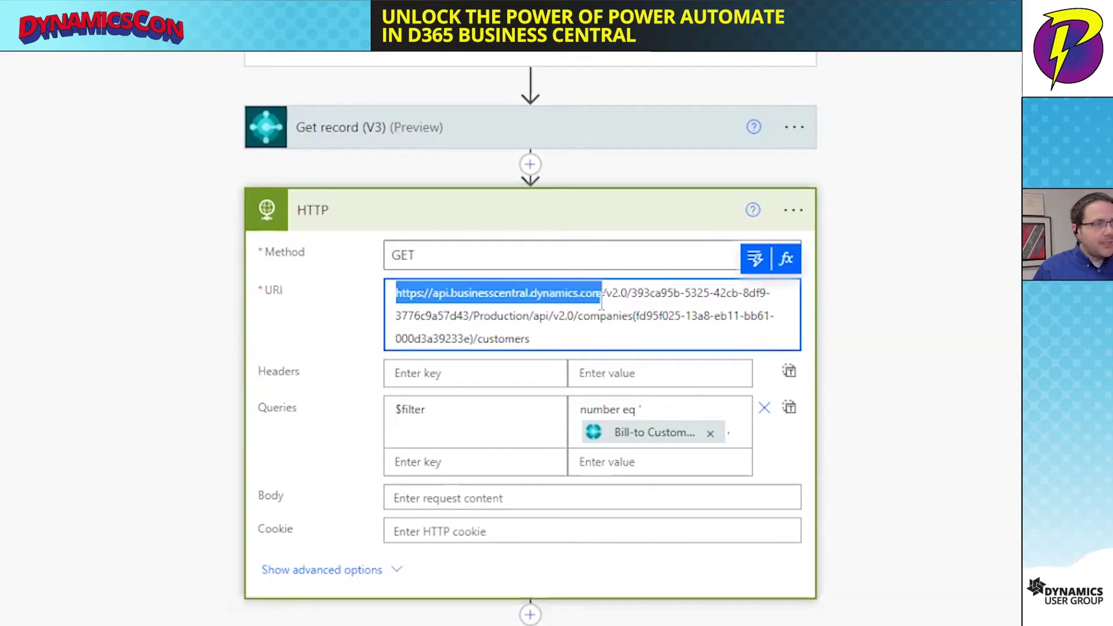
pyautogui.moveTo(601, 302); pyautogui.dragTo(766, 298)
pyautogui.moveTo(542, 329); pyautogui.dragTo(473, 314)
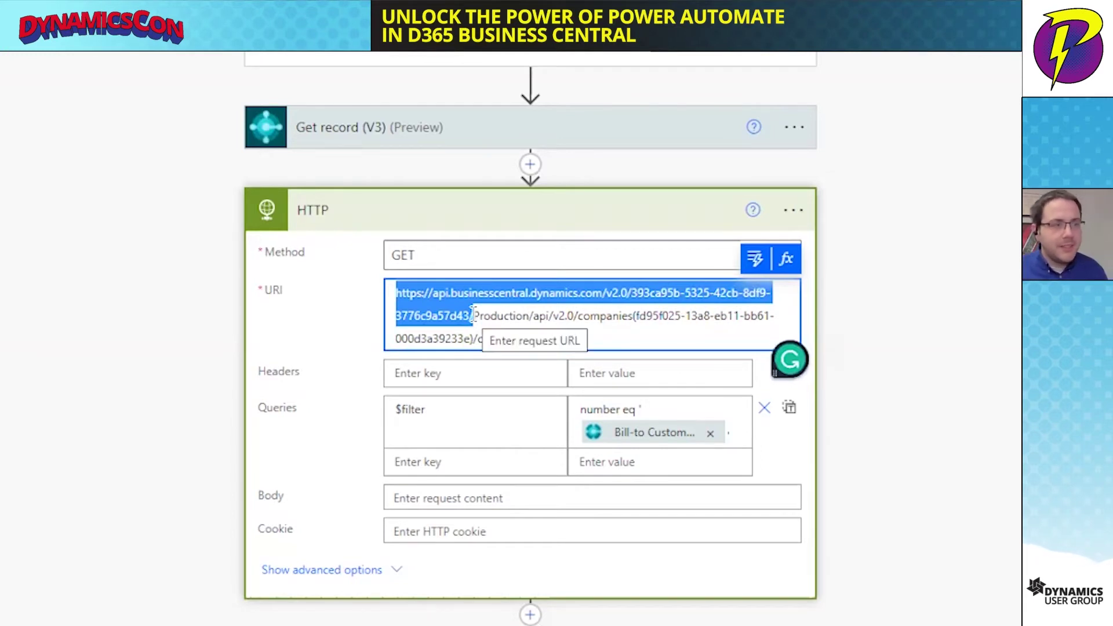
pyautogui.click(473, 314)
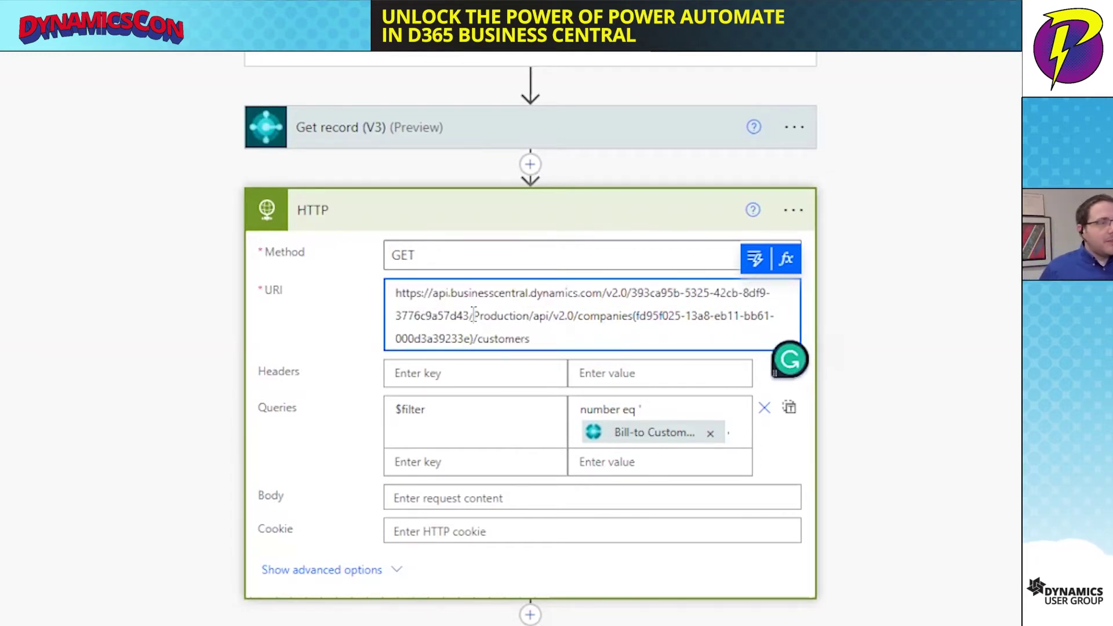
# - Examine the environment, API version, company ID and customers endpoint parts of the HTTP action's URI, comparing the company with the trigger
pyautogui.doubleClick(525, 323)
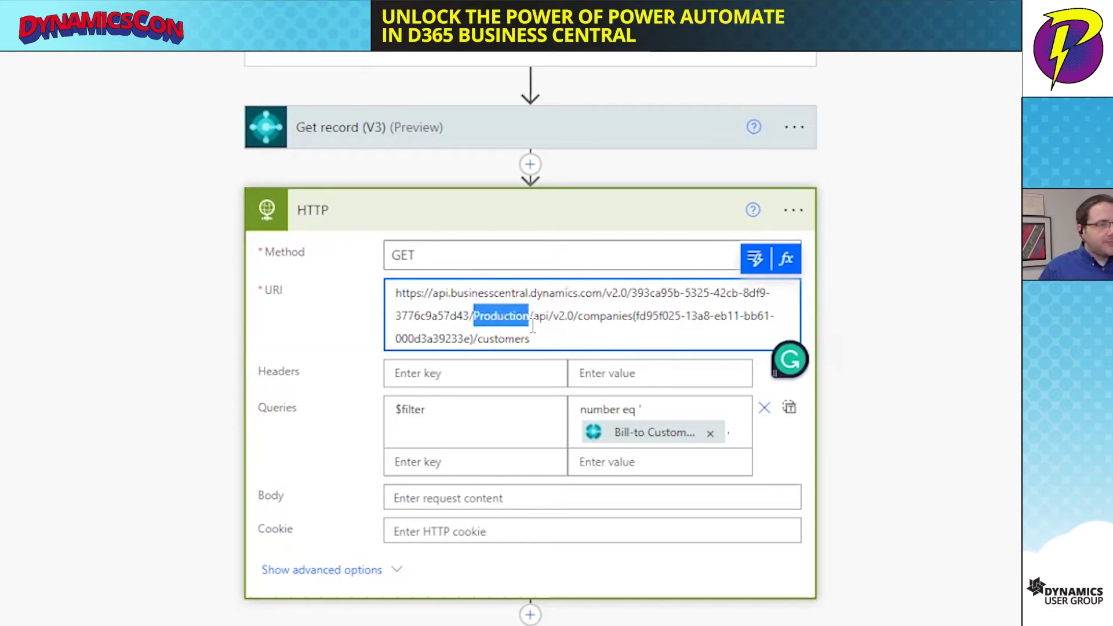
pyautogui.moveTo(533, 328); pyautogui.dragTo(573, 316)
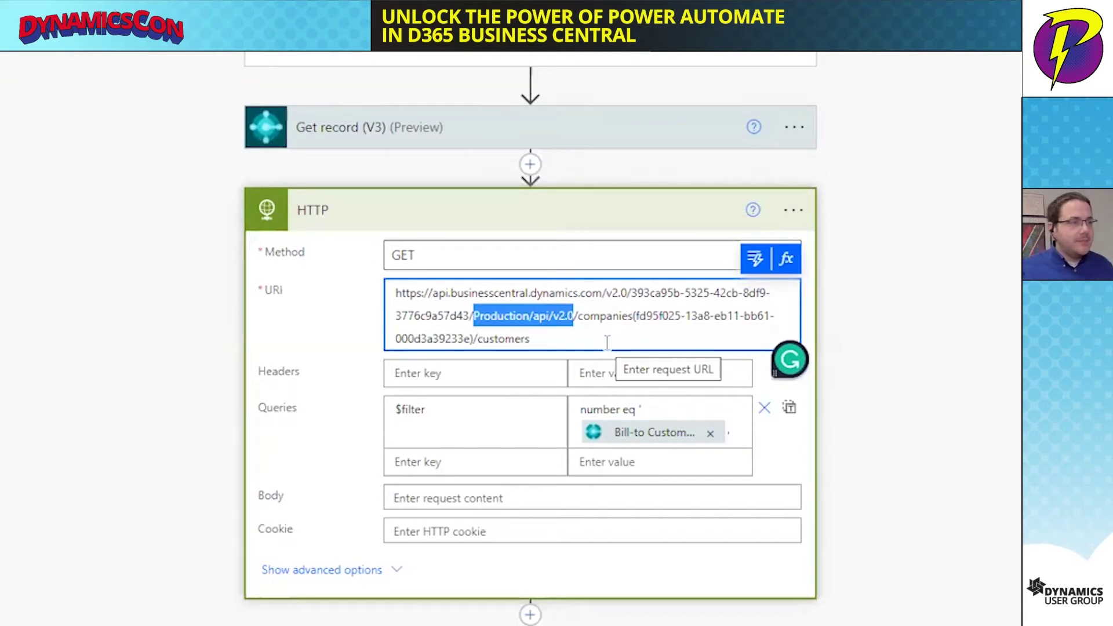
pyautogui.click(607, 333)
pyautogui.moveTo(572, 315); pyautogui.dragTo(479, 351)
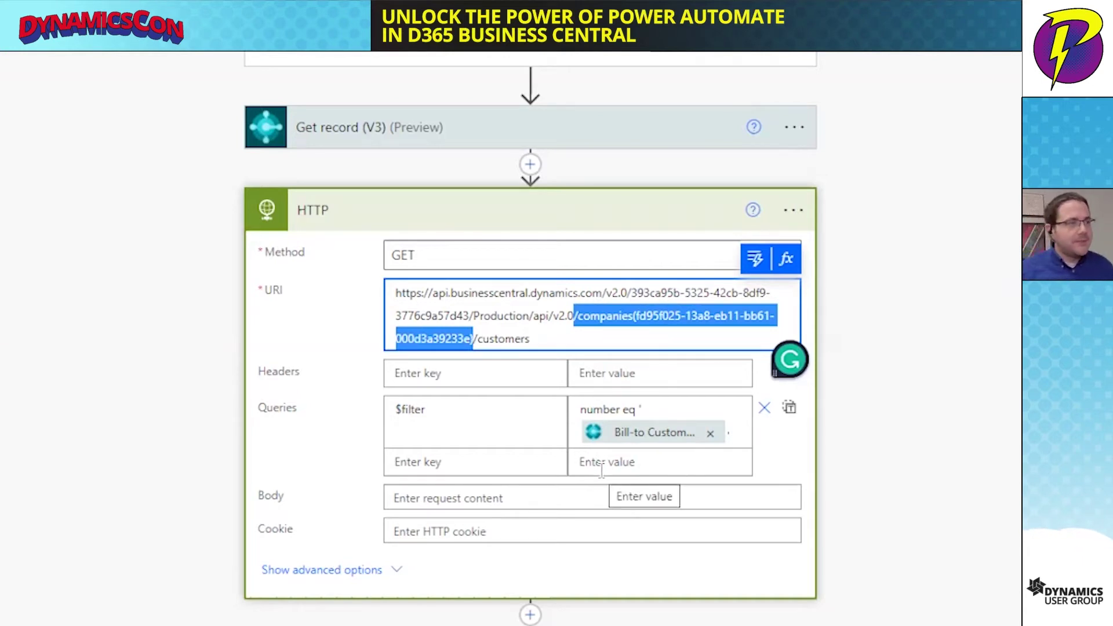
pyautogui.scroll(5, 602, 471)
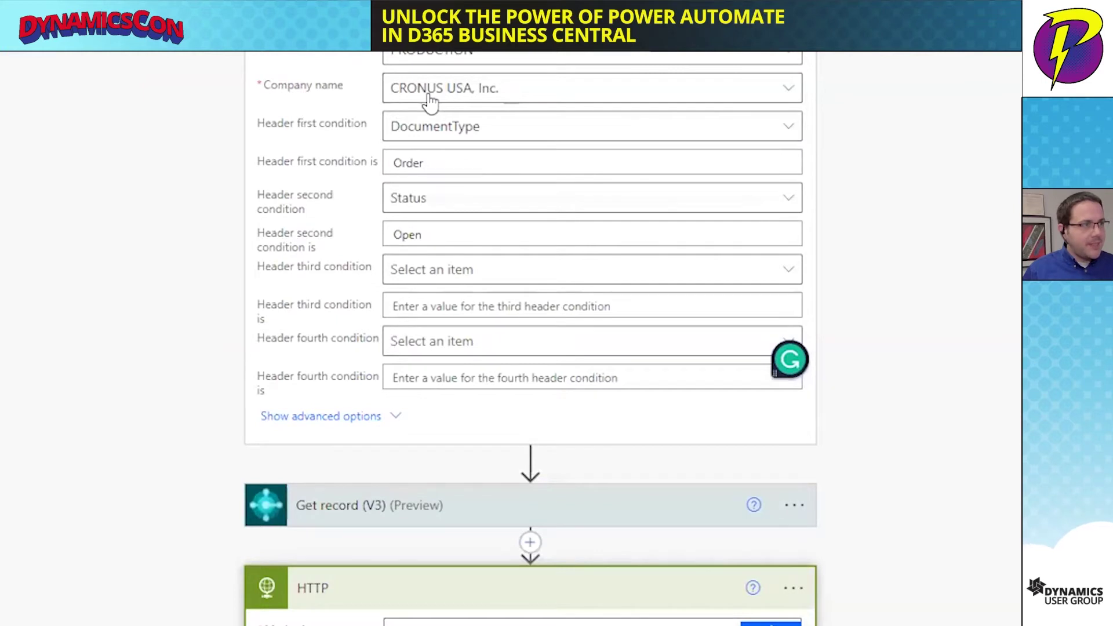
pyautogui.scroll(-7, 995, 604)
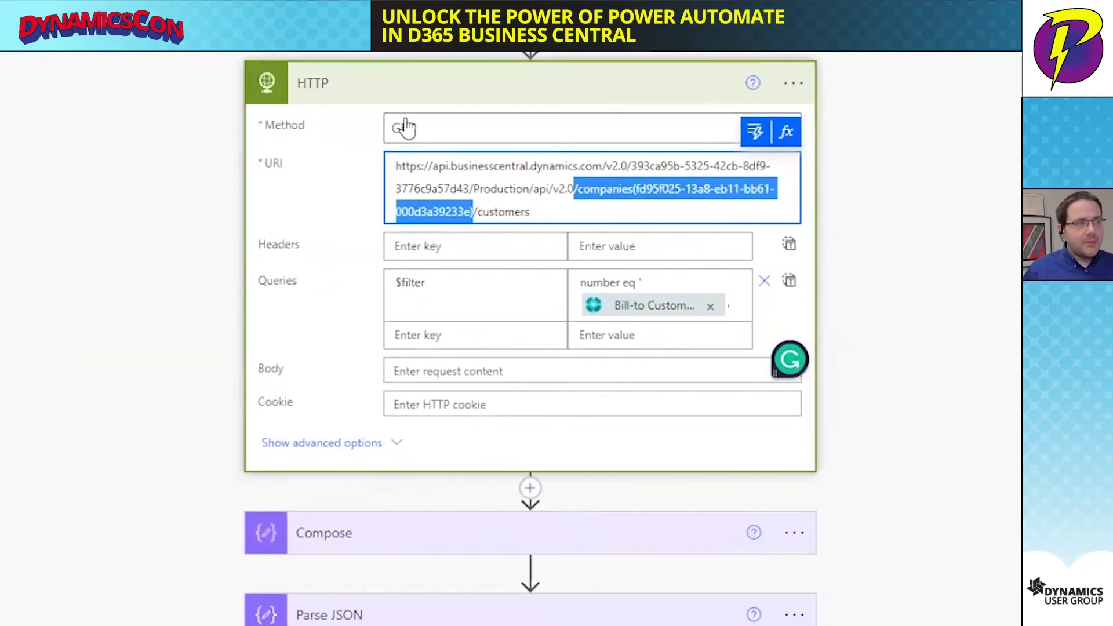
pyautogui.click(501, 211)
pyautogui.doubleClick(502, 211)
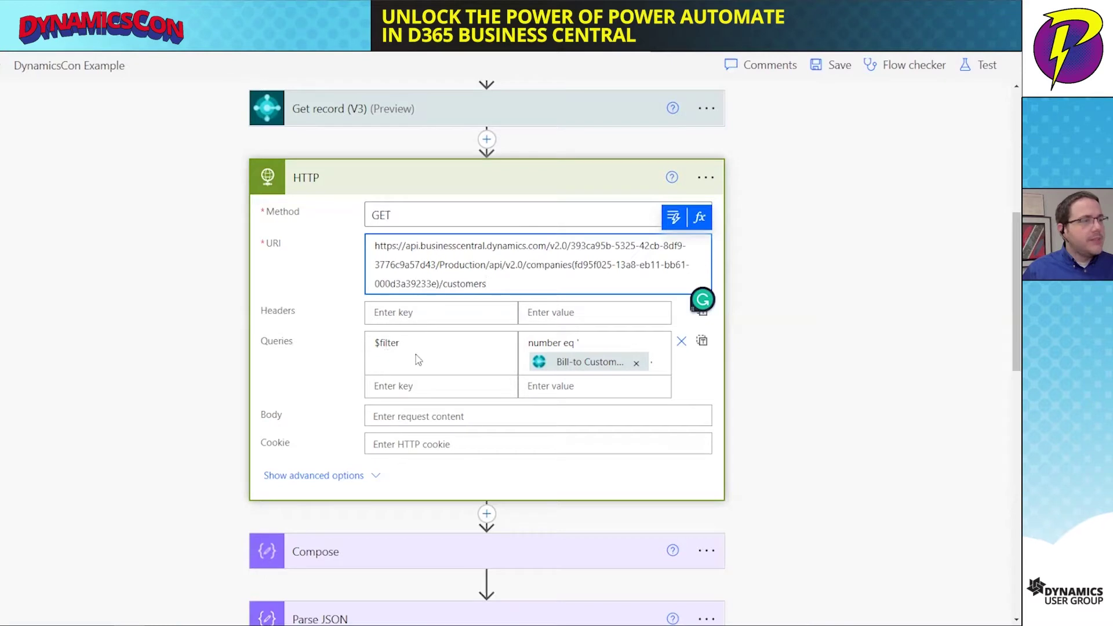
# - Examine the HTTP action's $filter query key and its "number eq" value with the opening quote
pyautogui.doubleClick(379, 351)
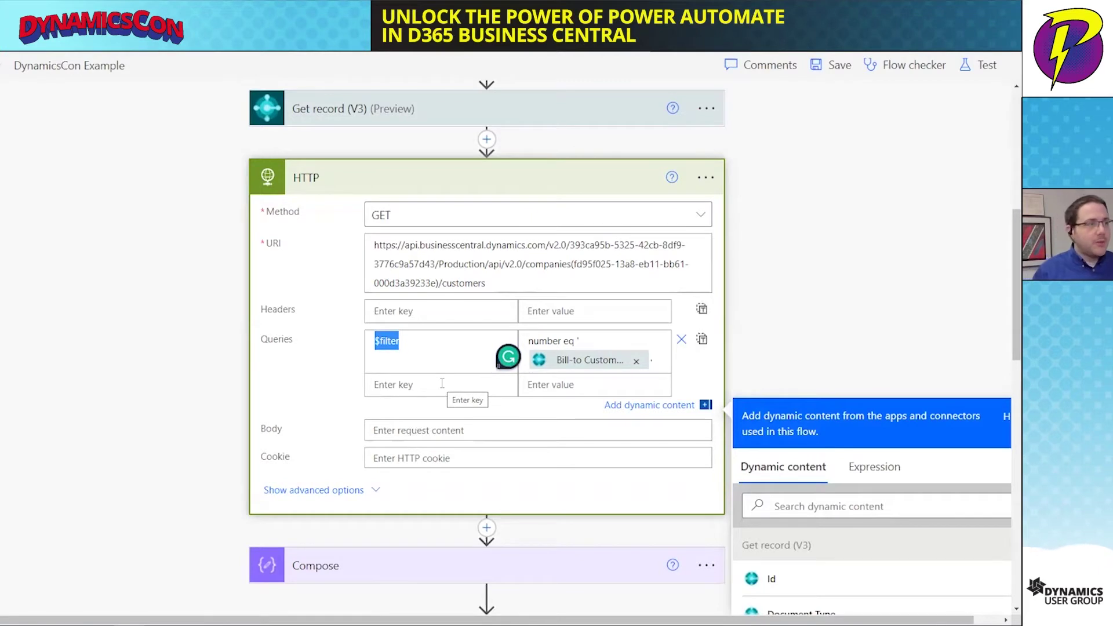
pyautogui.click(628, 336)
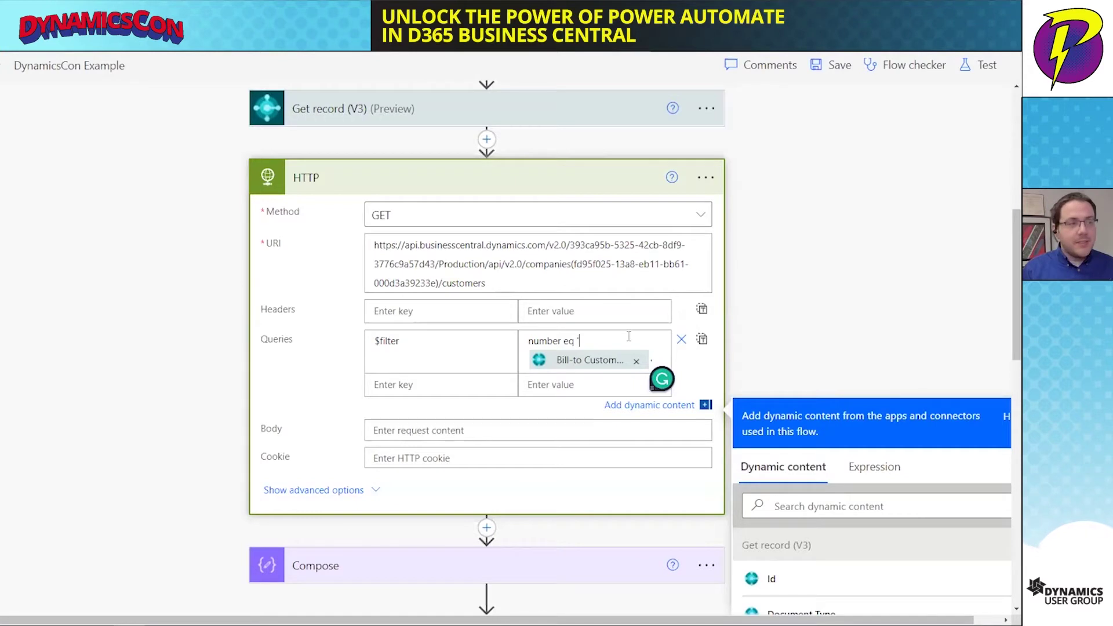
pyautogui.doubleClick(543, 340)
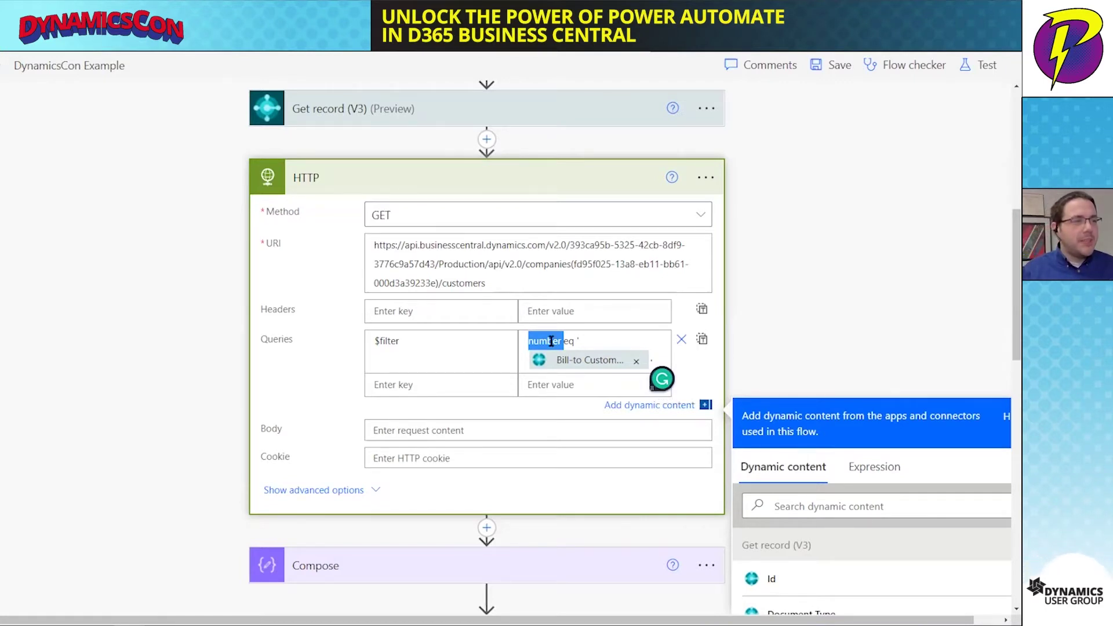
pyautogui.click(777, 348)
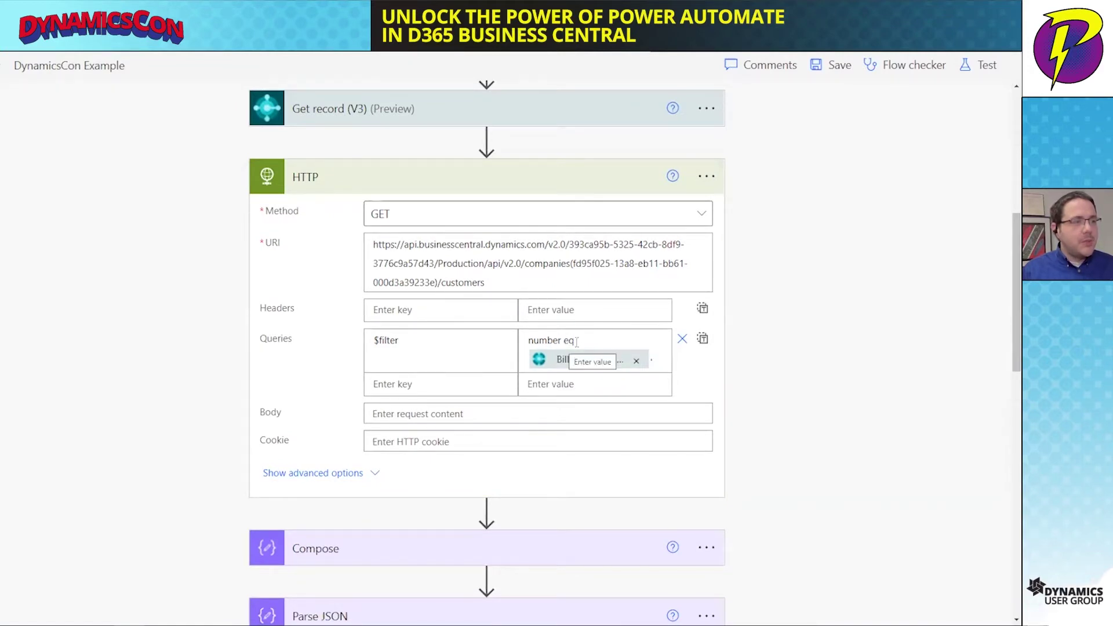
pyautogui.write("'")
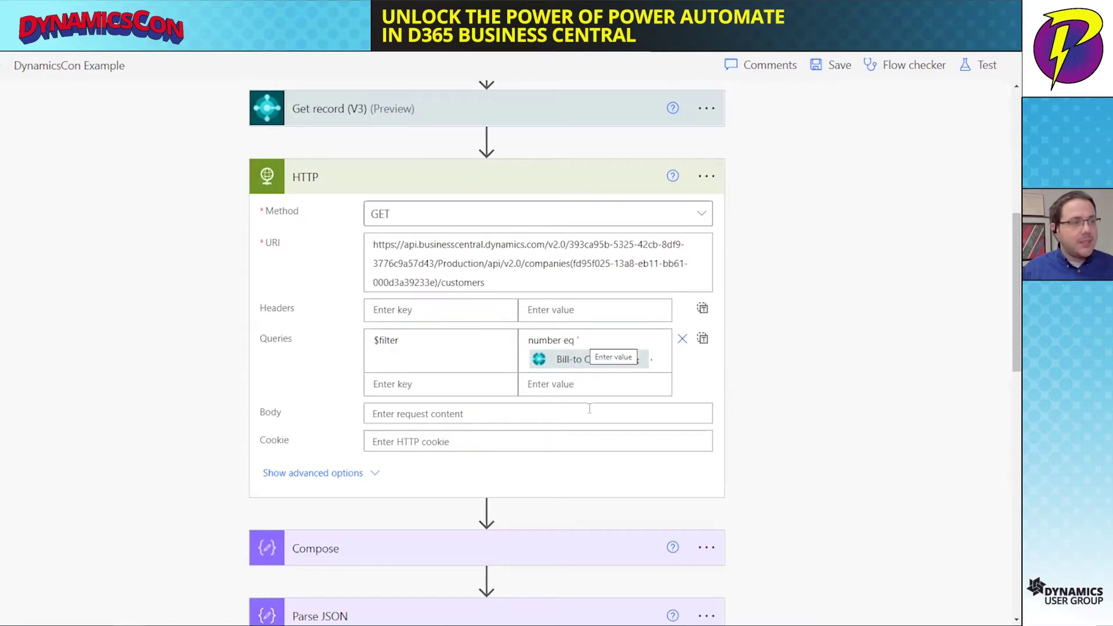
pyautogui.doubleClick(582, 341)
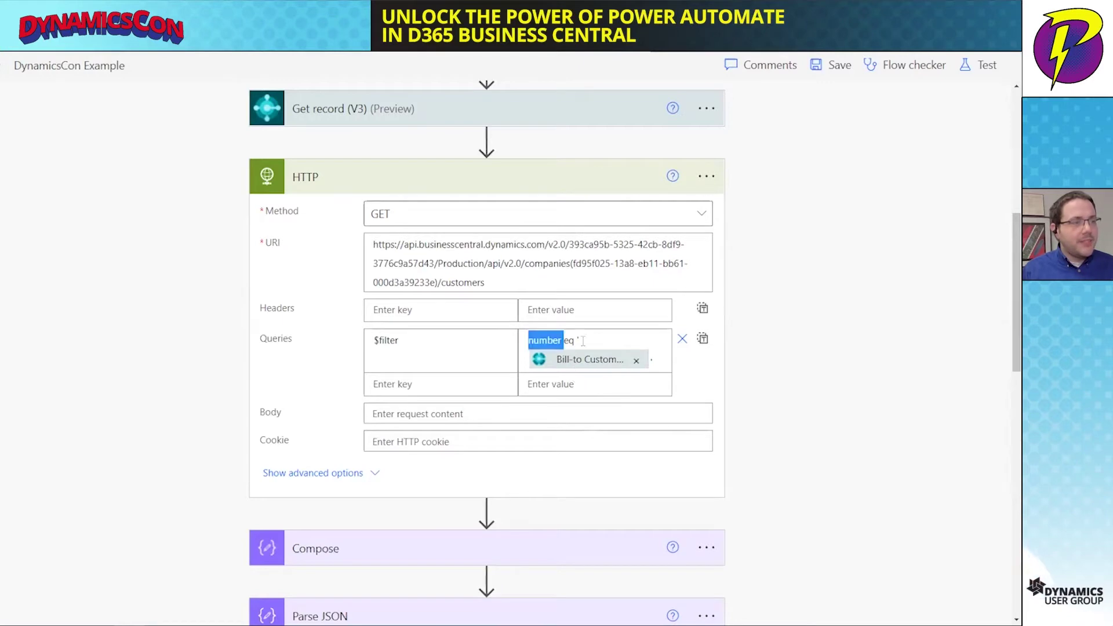
# - Remove the customer token from the $filter value and reinsert Bill-to Customer No. between the quotes, searching the dynamic content for "bill"
pyautogui.click(636, 361)
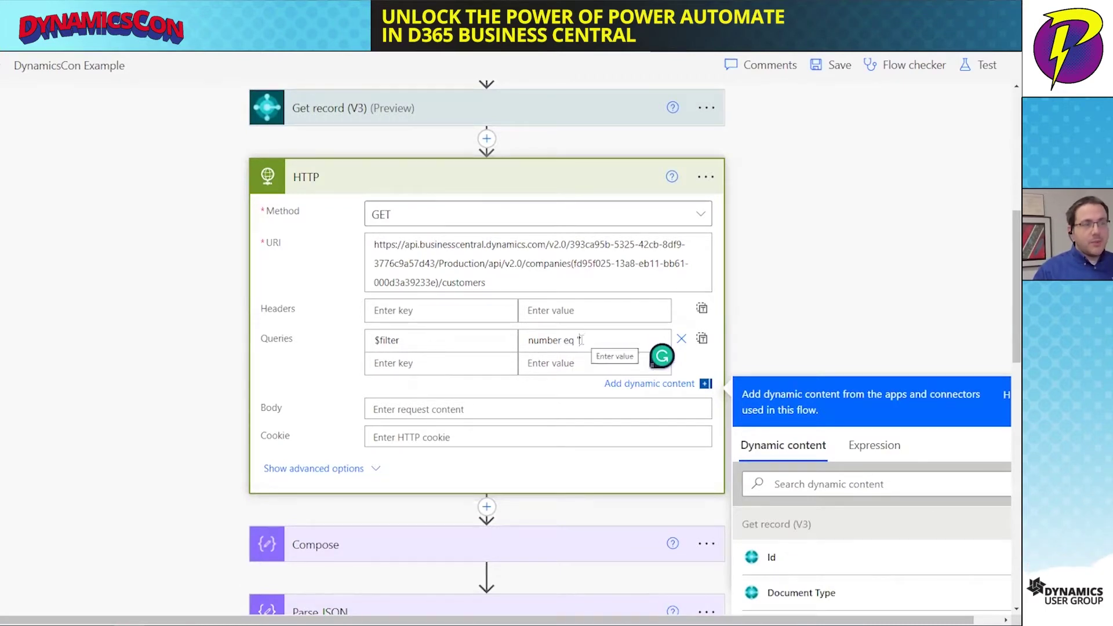
pyautogui.click(804, 473)
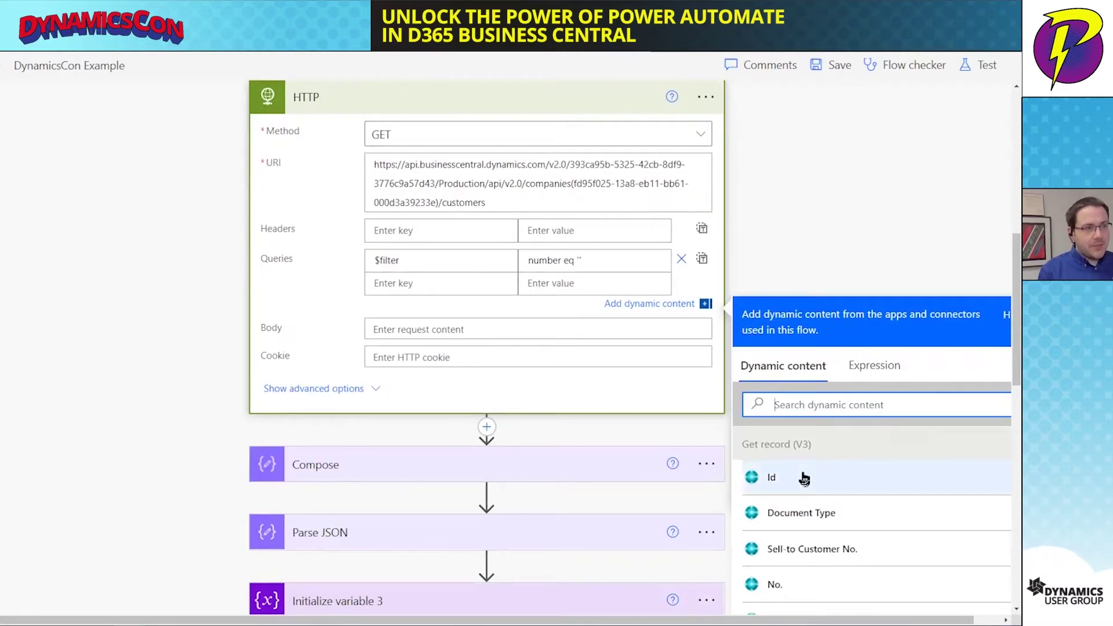
pyautogui.write('bill')
pyautogui.click(804, 477)
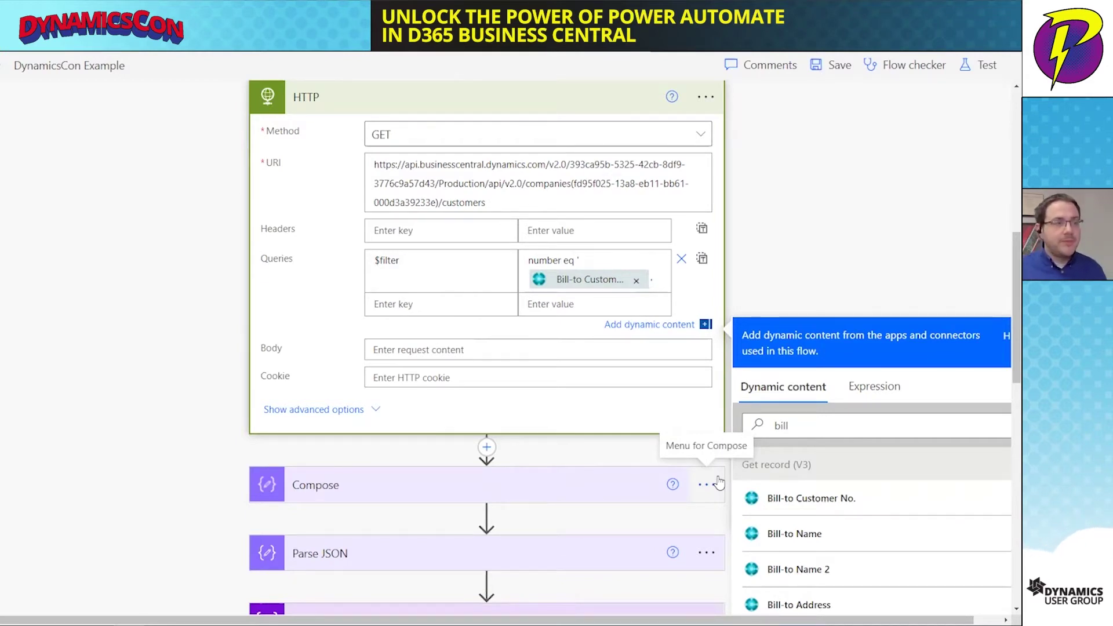
pyautogui.click(845, 258)
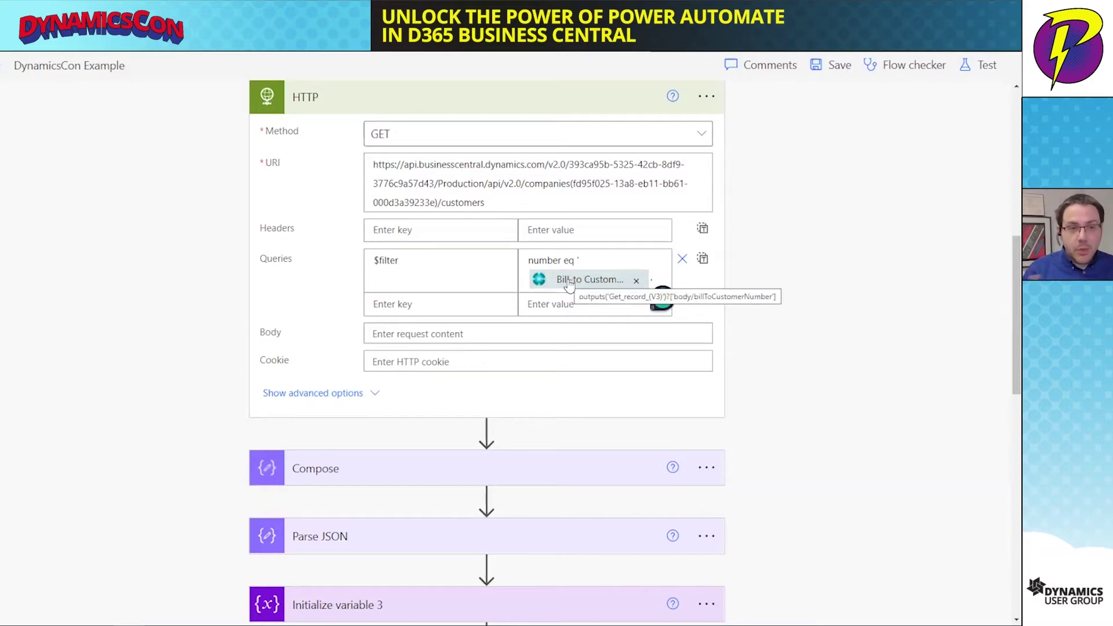
# - Show the HTTP action's advanced options, review the Active Directory OAuth authentication fields, and collapse the action
pyautogui.click(330, 398)
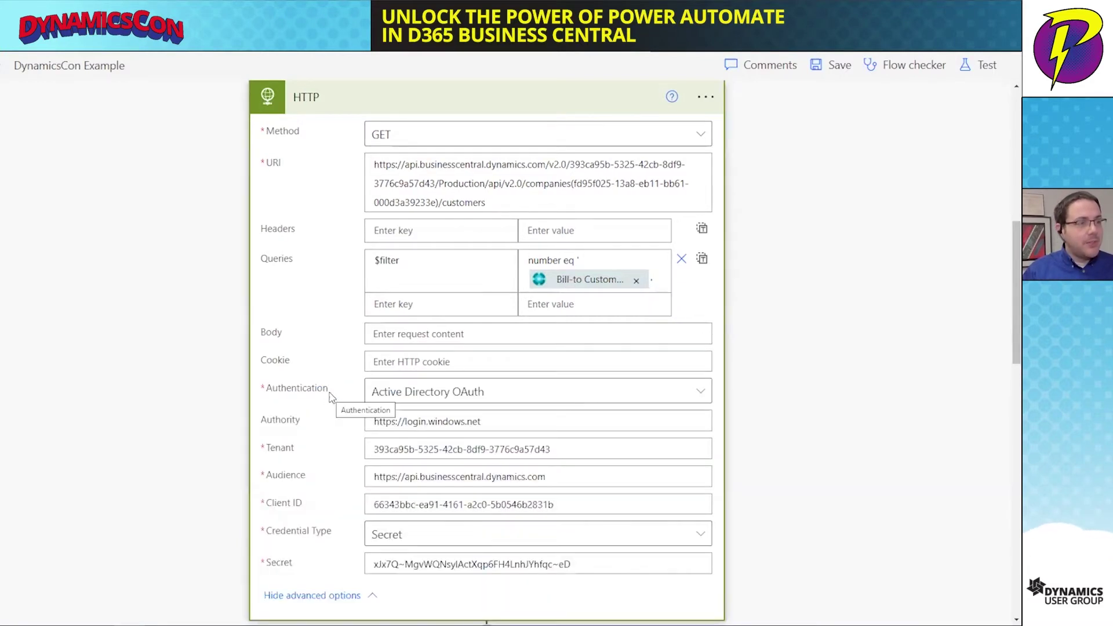
pyautogui.scroll(1, 330, 397)
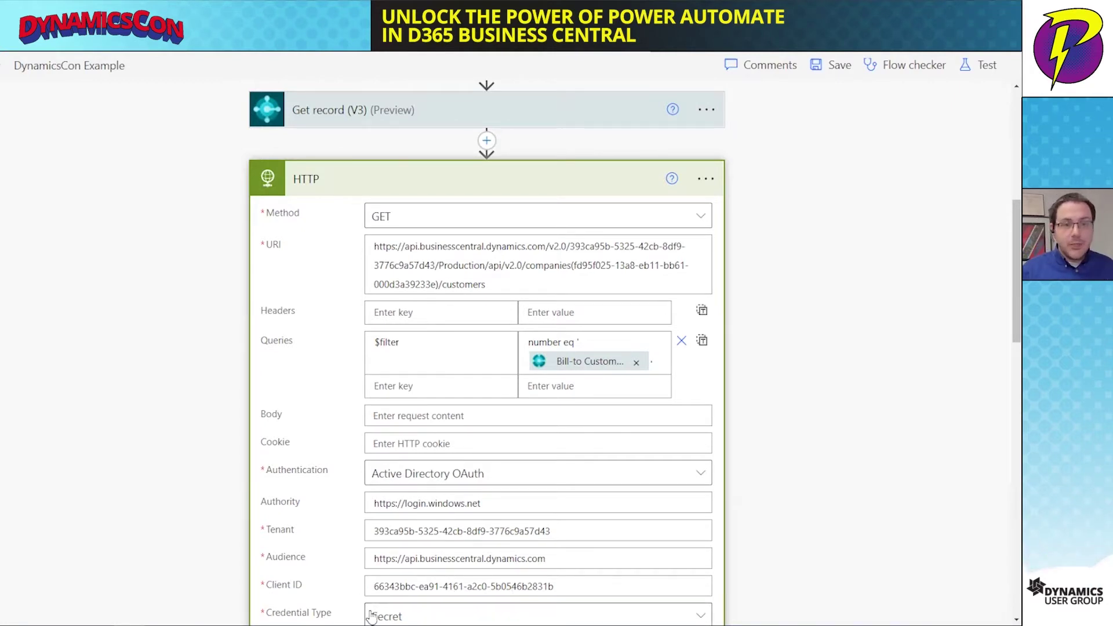
pyautogui.scroll(-1, 371, 614)
pyautogui.scroll(1, 379, 612)
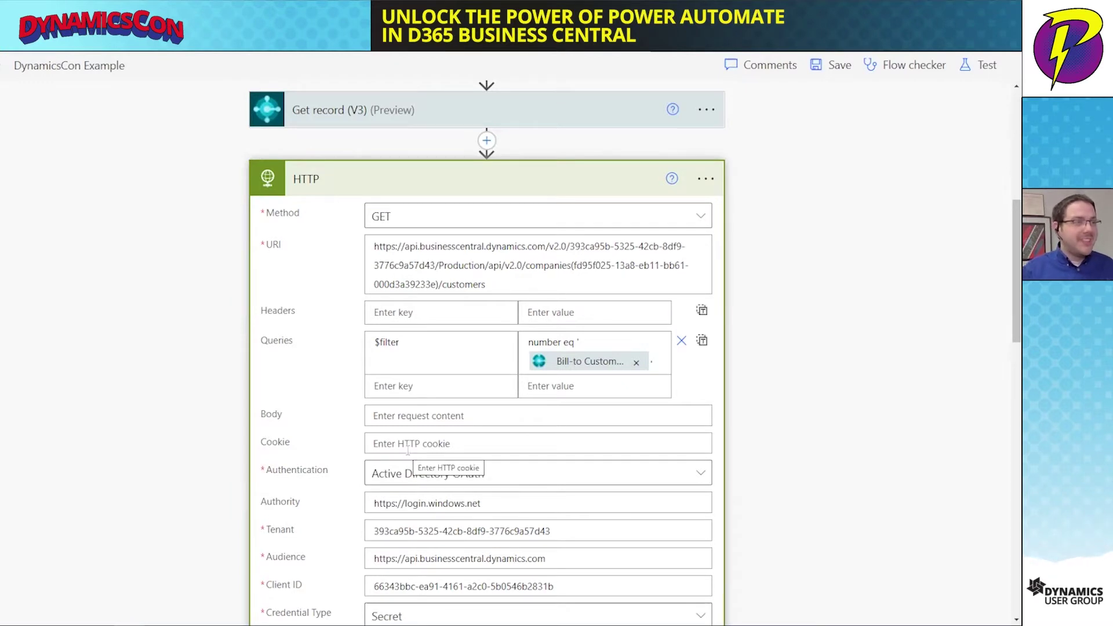
pyautogui.click(417, 179)
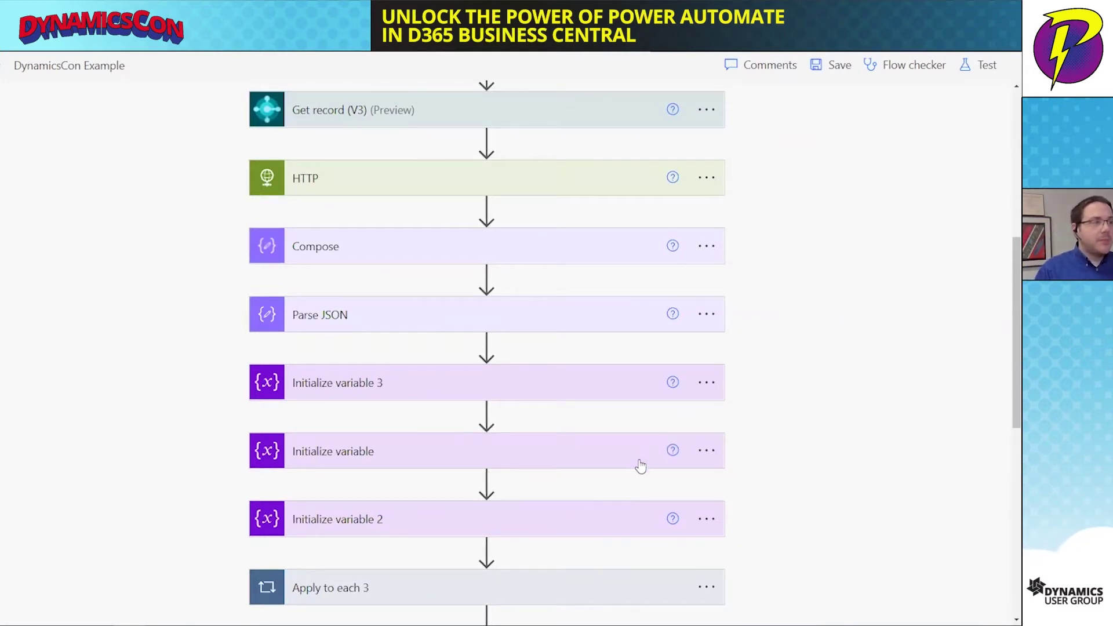
# - Reopen the HTTP action to review its request and authentication settings together, and collapse it again
pyautogui.scroll(3, 641, 464)
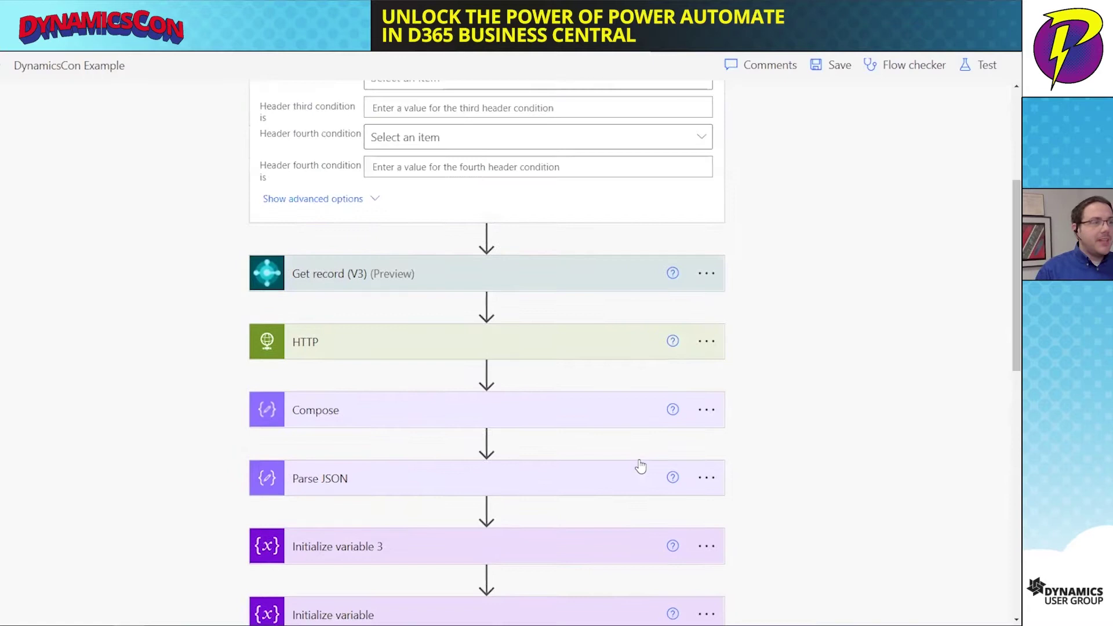
pyautogui.click(620, 354)
pyautogui.scroll(-3, 635, 417)
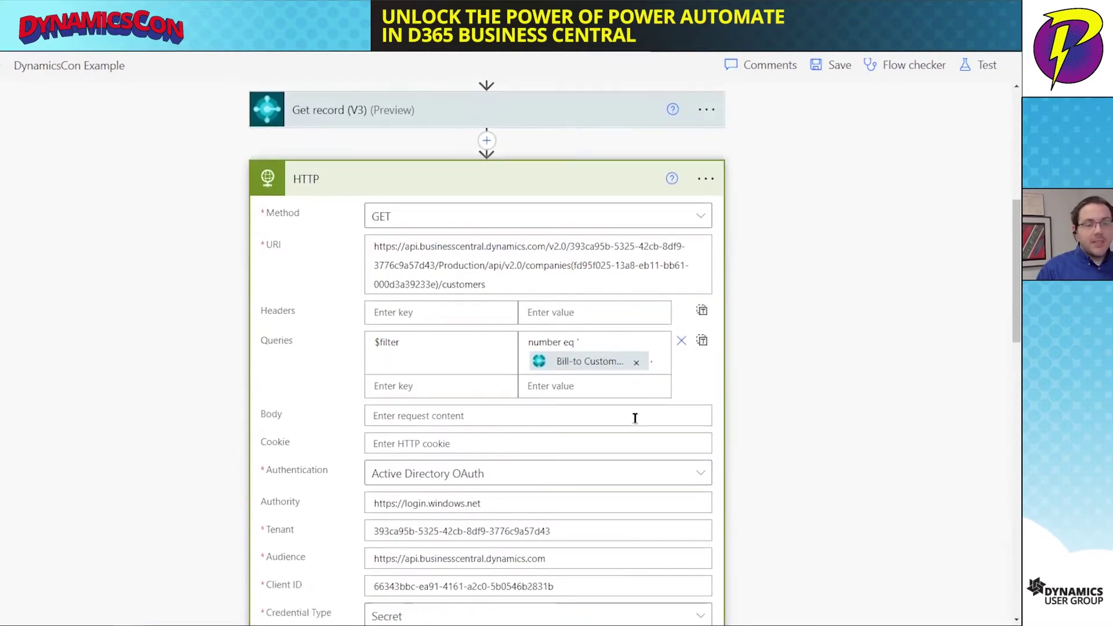
pyautogui.click(578, 197)
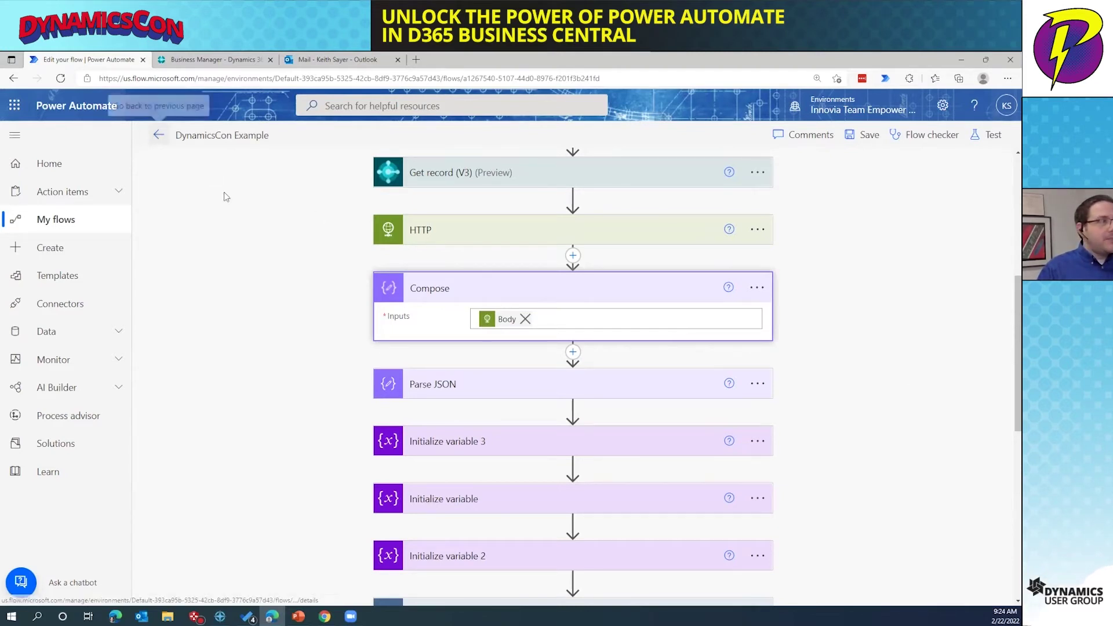
# - Leave the flow editor, open the Feb 21, 04:45 PM run from the run history, and expand its Compose action
pyautogui.click(156, 136)
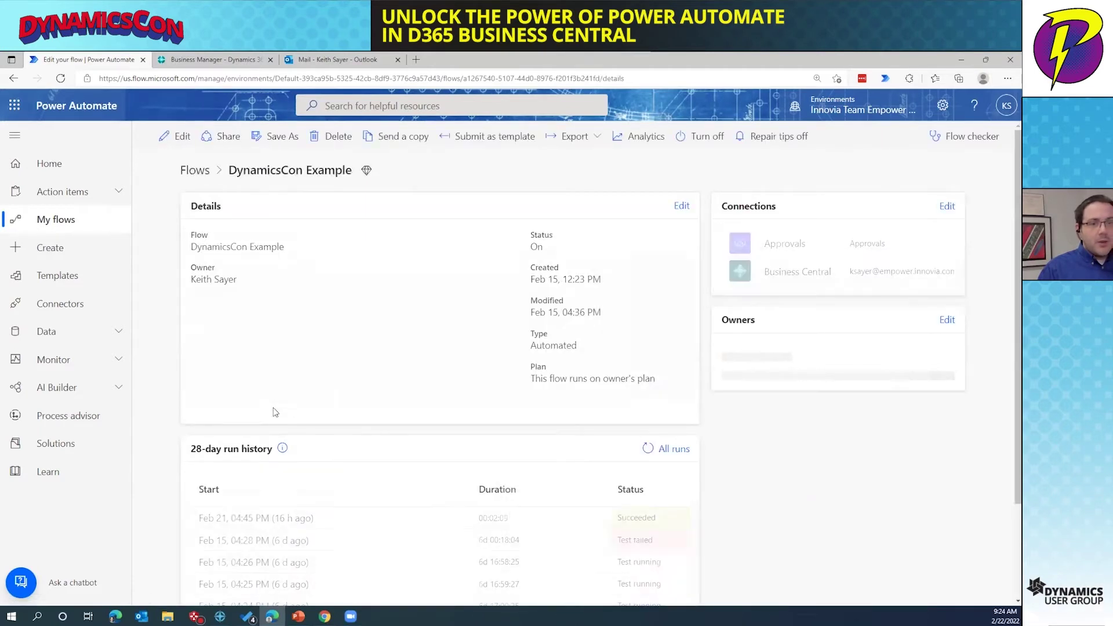
pyautogui.click(246, 519)
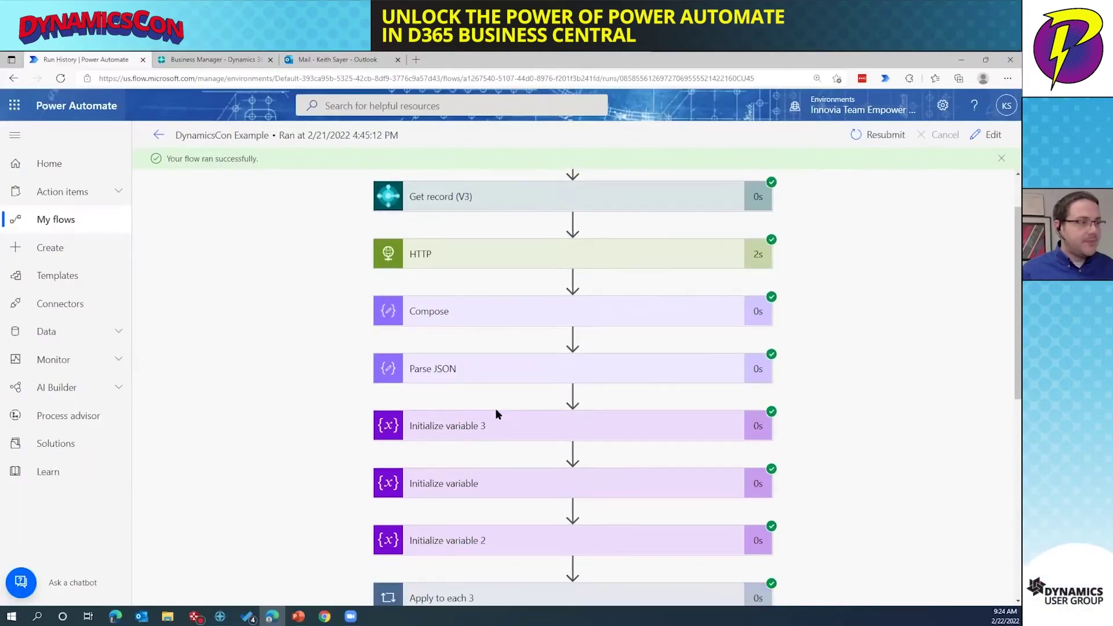
pyautogui.click(503, 321)
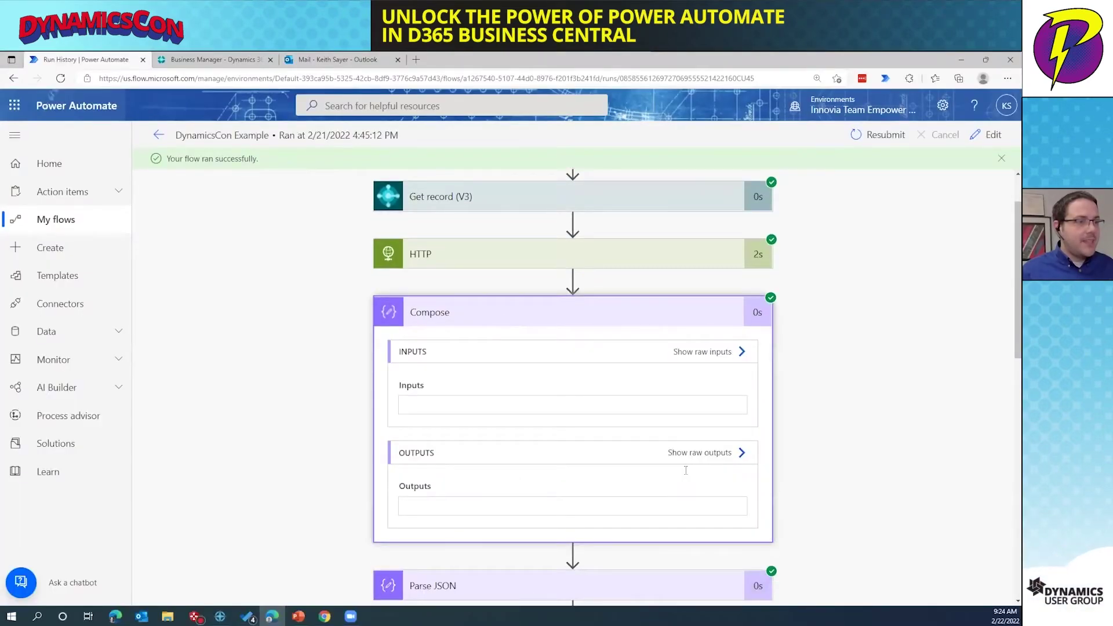
# - Show the raw outputs of the run's Compose action, copy the entire JSON body, and close the output pane
pyautogui.scroll(-1, 686, 472)
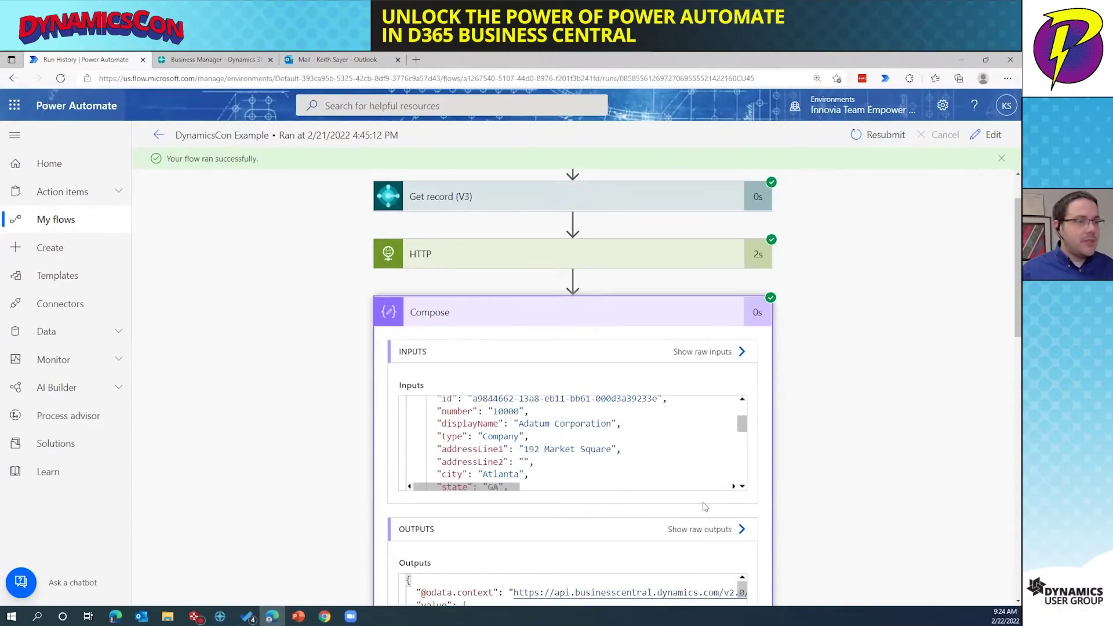
pyautogui.click(713, 530)
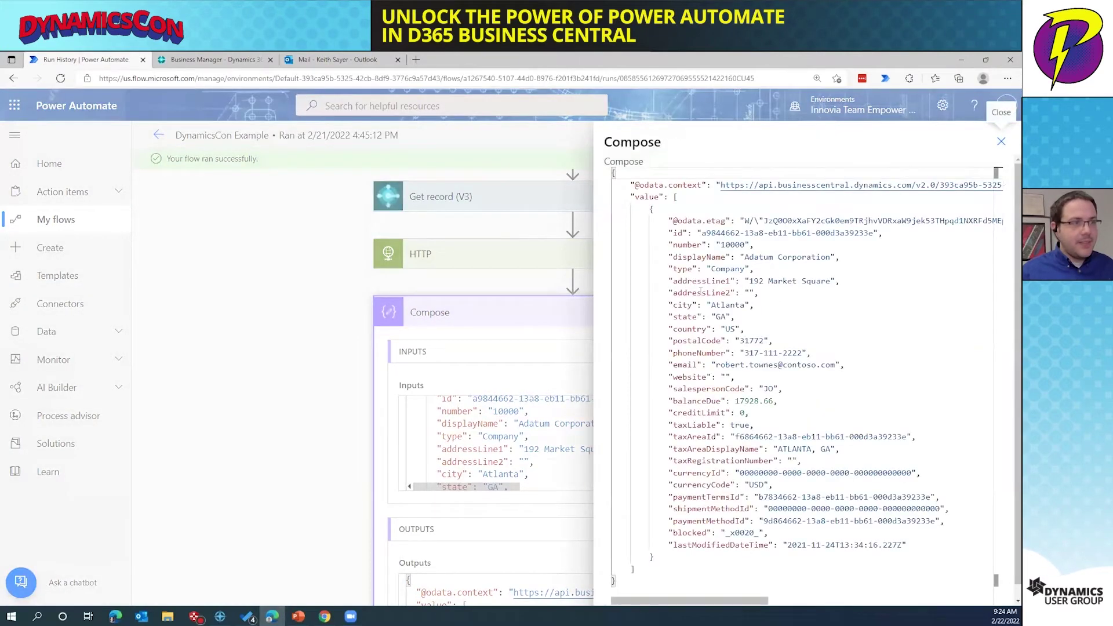
pyautogui.click(722, 481)
pyautogui.hotkey('ctrl', 'a')
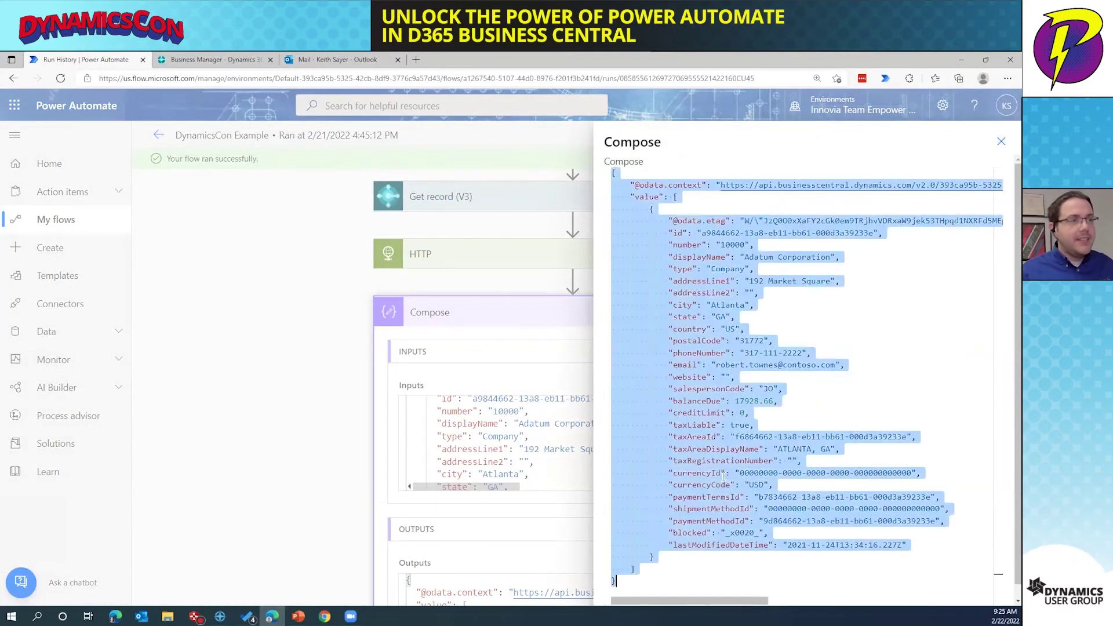
pyautogui.click(1001, 141)
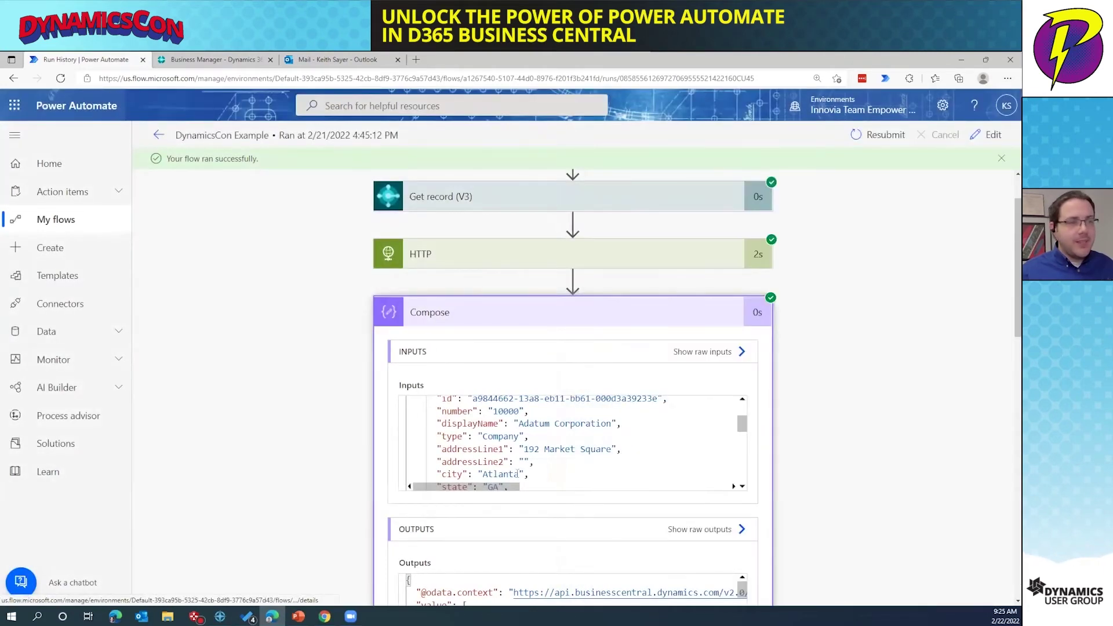
pyautogui.click(704, 529)
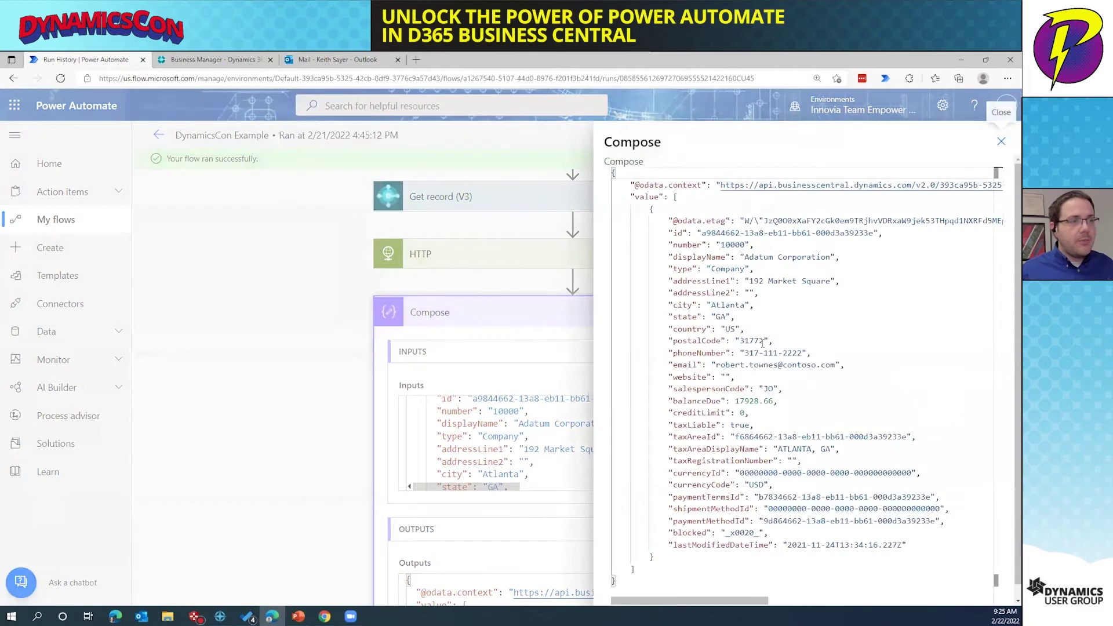
pyautogui.click(763, 342)
pyautogui.hotkey('ctrl', 'a')
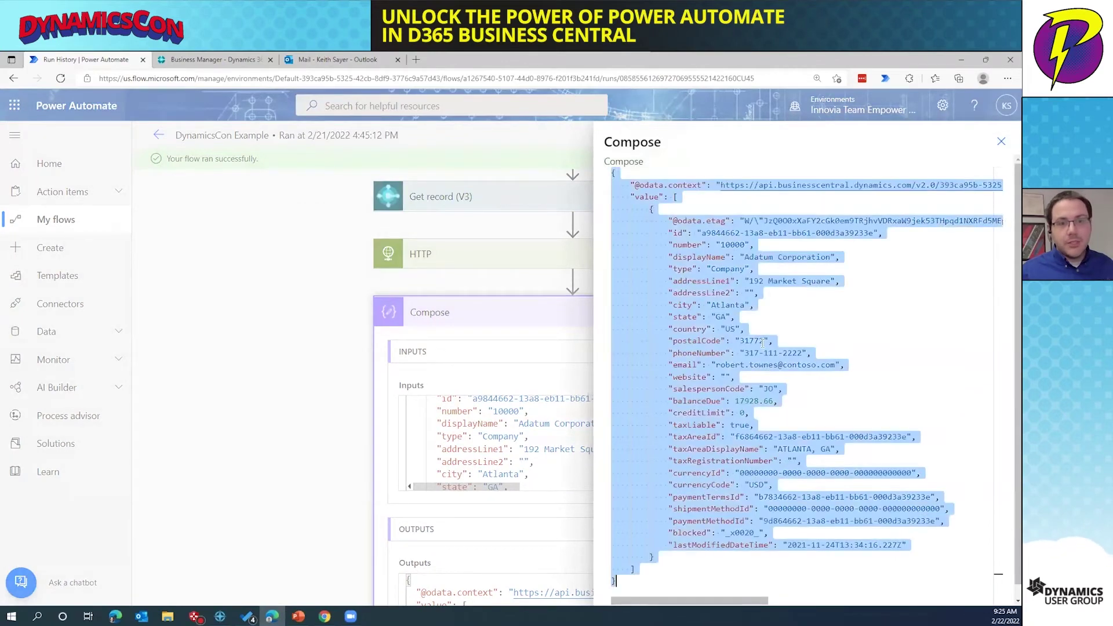
pyautogui.click(1001, 142)
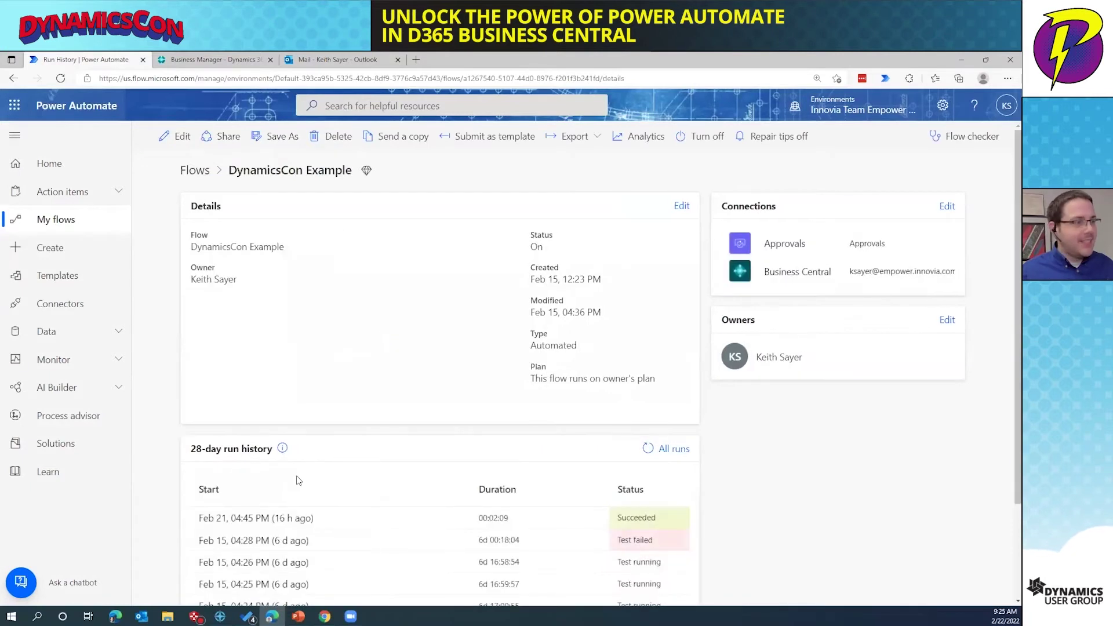
# - Reopen the DynamicsCon Example flow for editing and expand its Parse JSON action
pyautogui.click(178, 136)
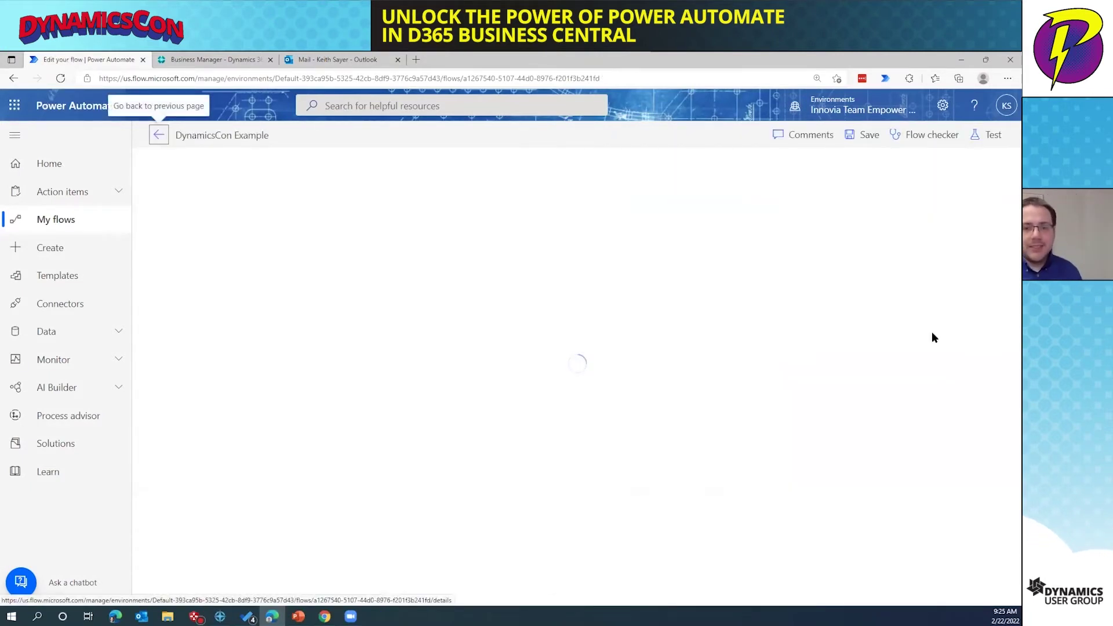
pyautogui.scroll(-1, 823, 335)
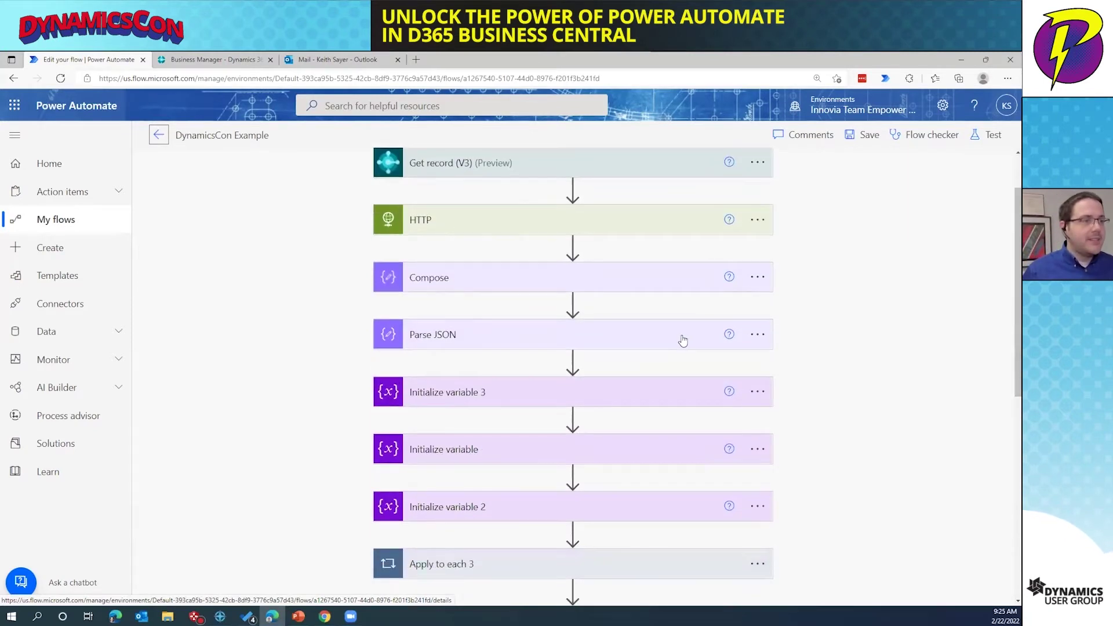
pyautogui.click(681, 338)
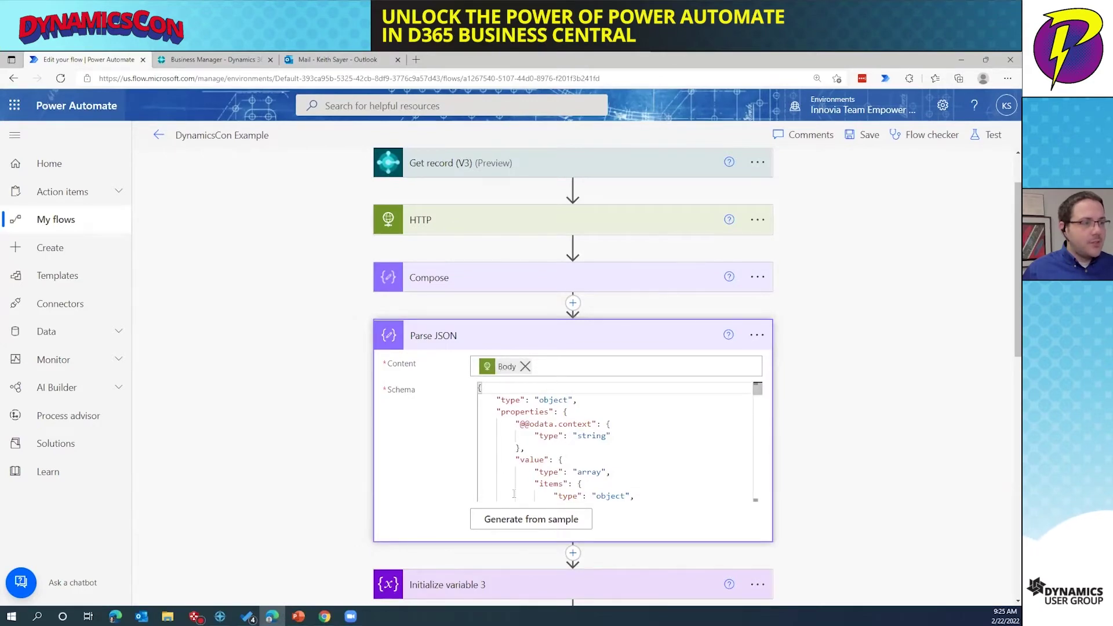
# - Paste the copied Compose JSON as a sample payload for the Parse JSON schema, and dismiss the dialog without applying it
pyautogui.click(528, 520)
pyautogui.hotkey('ctrl', 'v')
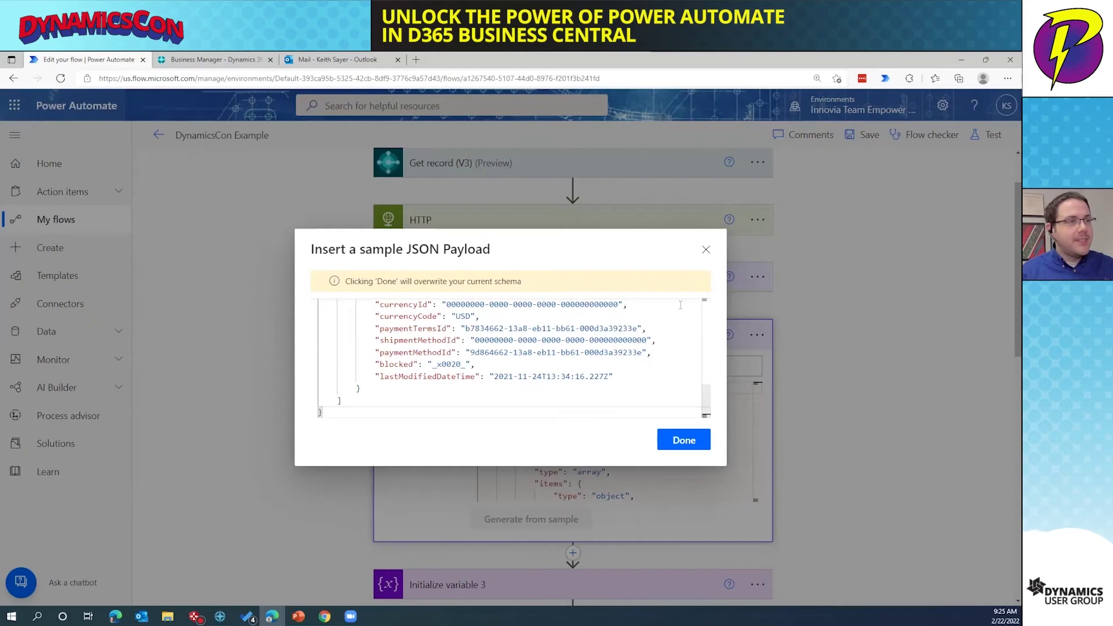
pyautogui.click(706, 249)
# - Look through the actions after Parse JSON and expand Initialize variable and Initialize variable 3 to review their array definitions
pyautogui.scroll(-12, 583, 453)
pyautogui.scroll(-5, 583, 447)
pyautogui.scroll(-10, 987, 445)
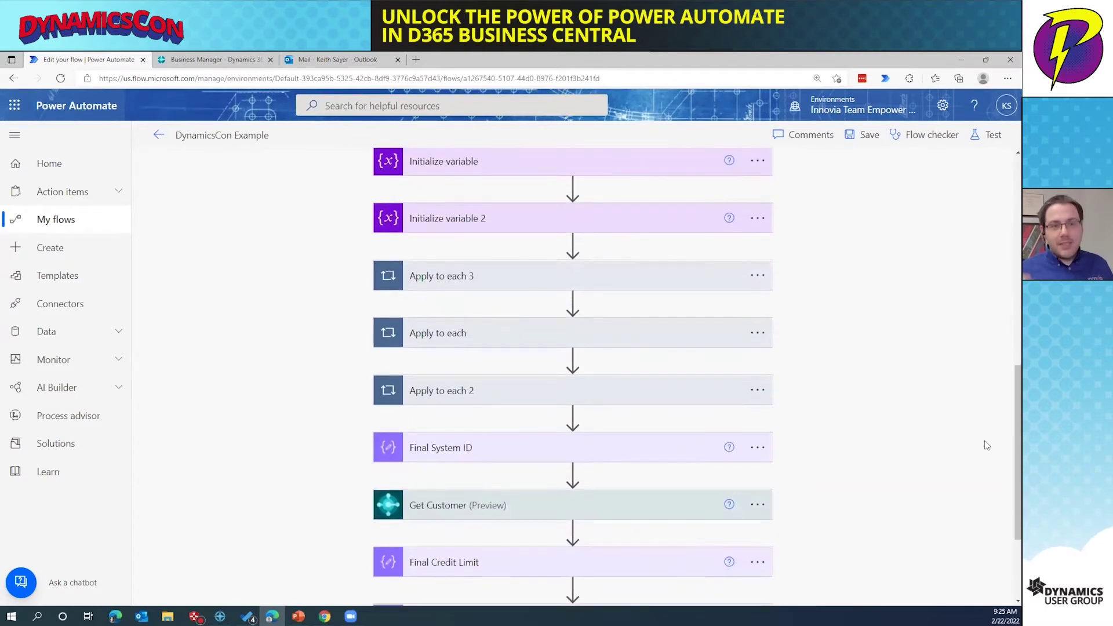
pyautogui.scroll(3, 984, 441)
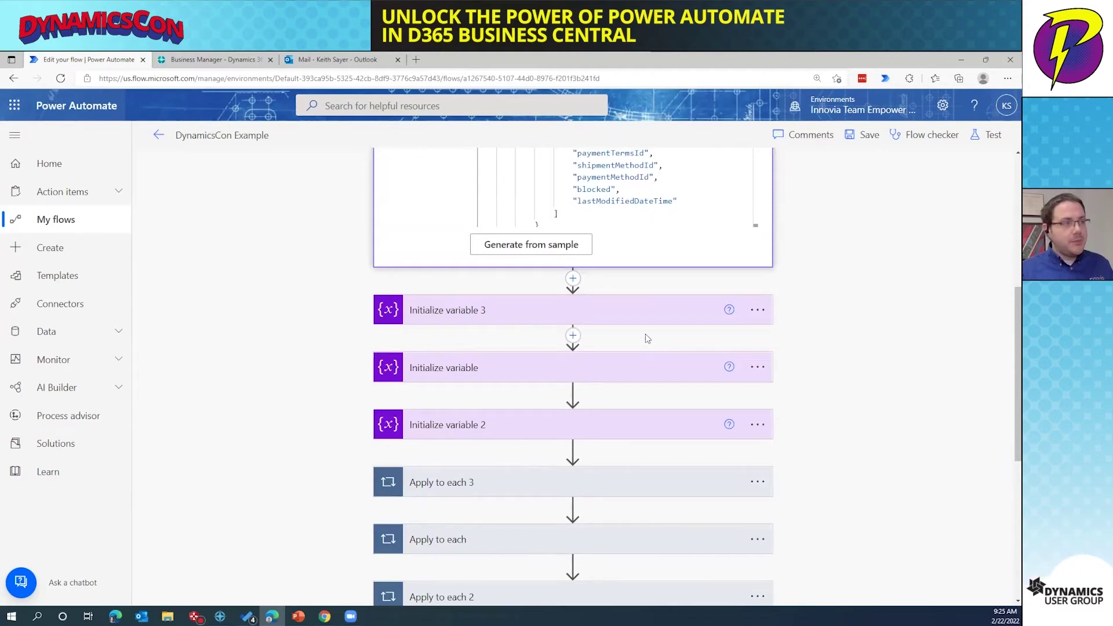
pyautogui.click(629, 370)
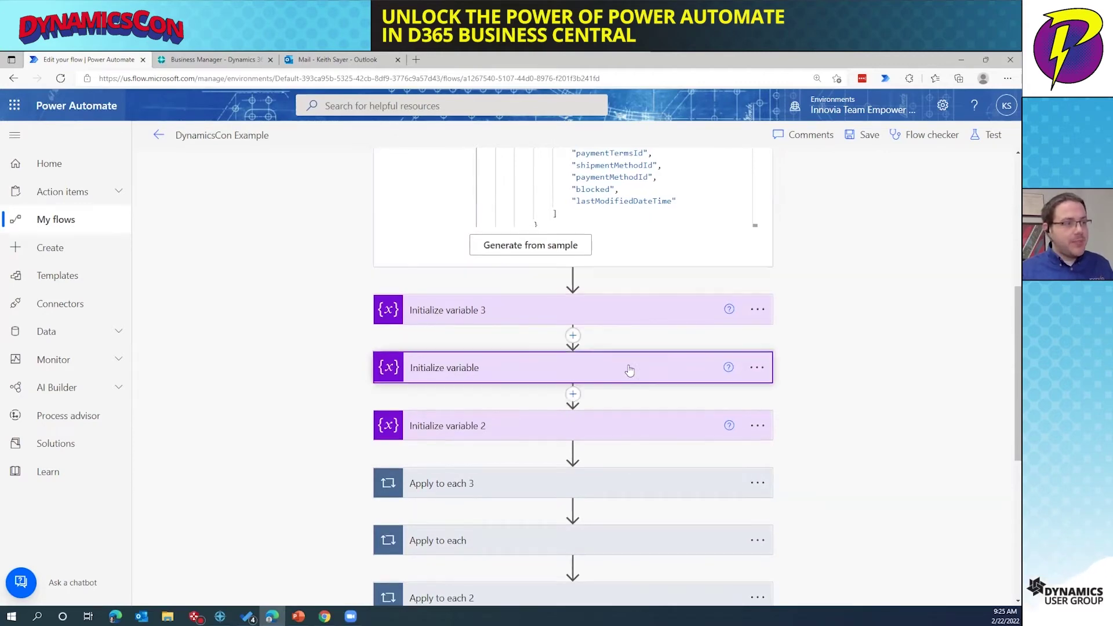
pyautogui.click(640, 309)
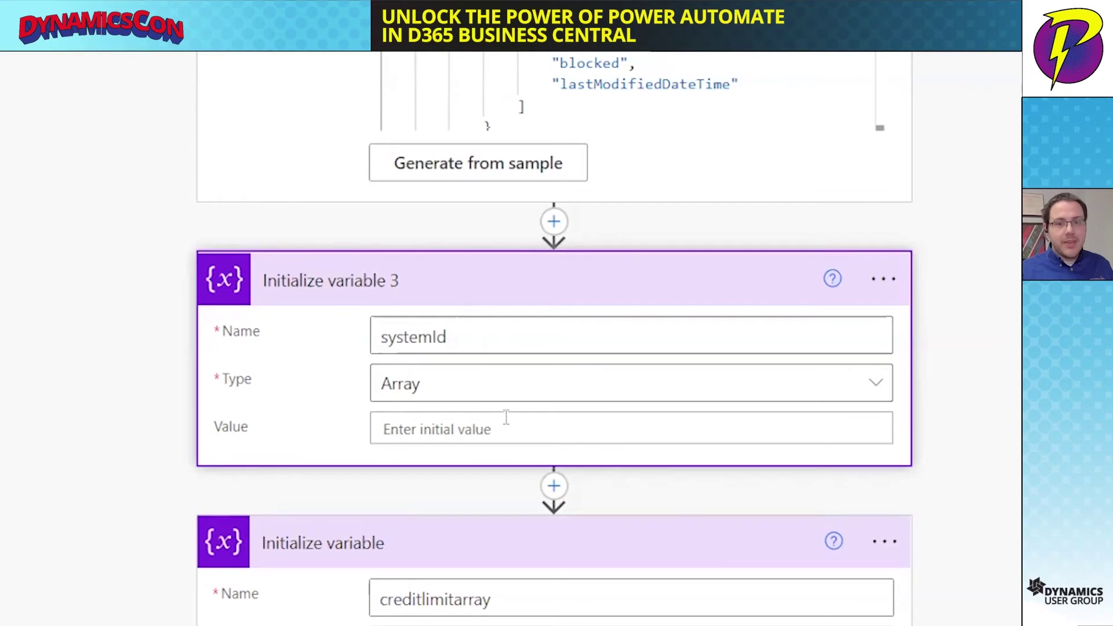
# - Expand Apply to each 2 and Apply to each 3 with their nested Append to array variable actions to review their settings
pyautogui.scroll(-5, 506, 417)
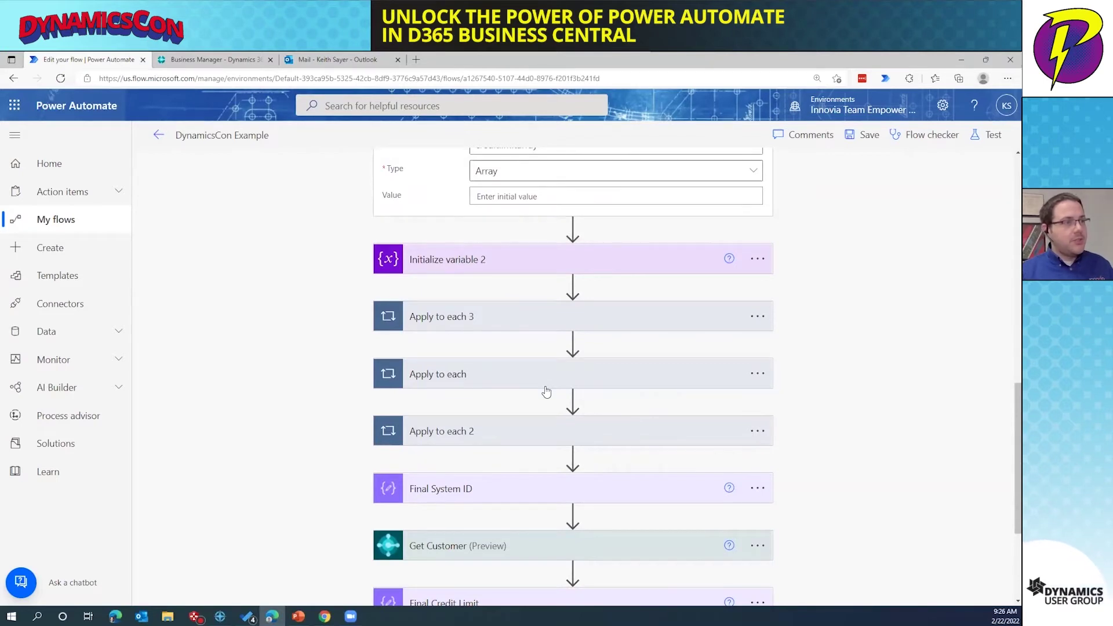
pyautogui.click(496, 426)
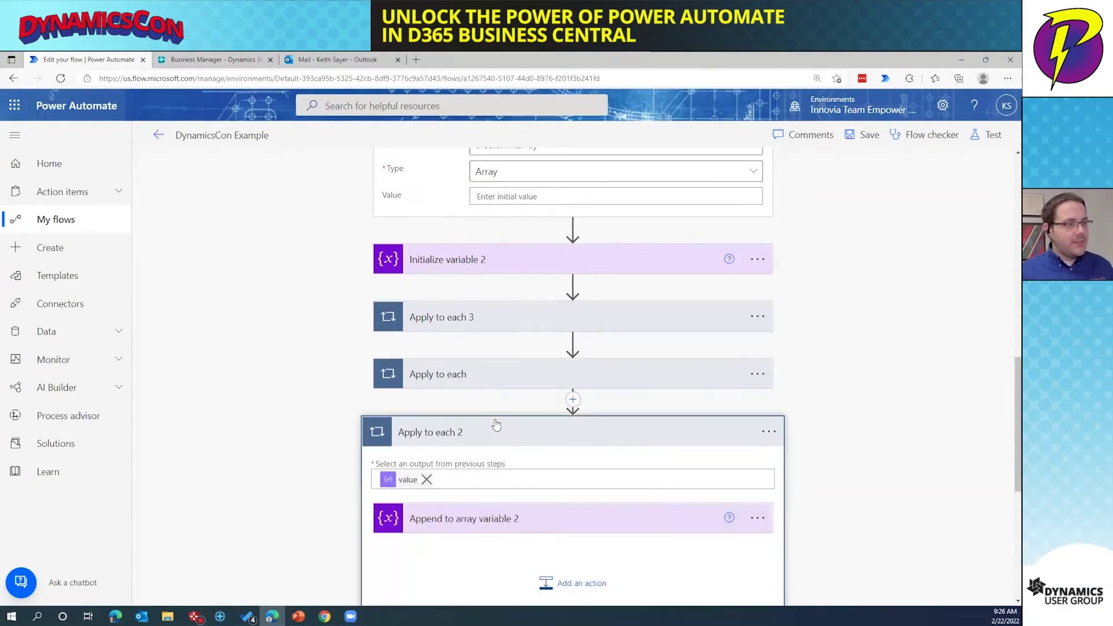
pyautogui.click(561, 524)
pyautogui.scroll(-3, 561, 521)
pyautogui.scroll(3, 562, 521)
pyautogui.click(468, 325)
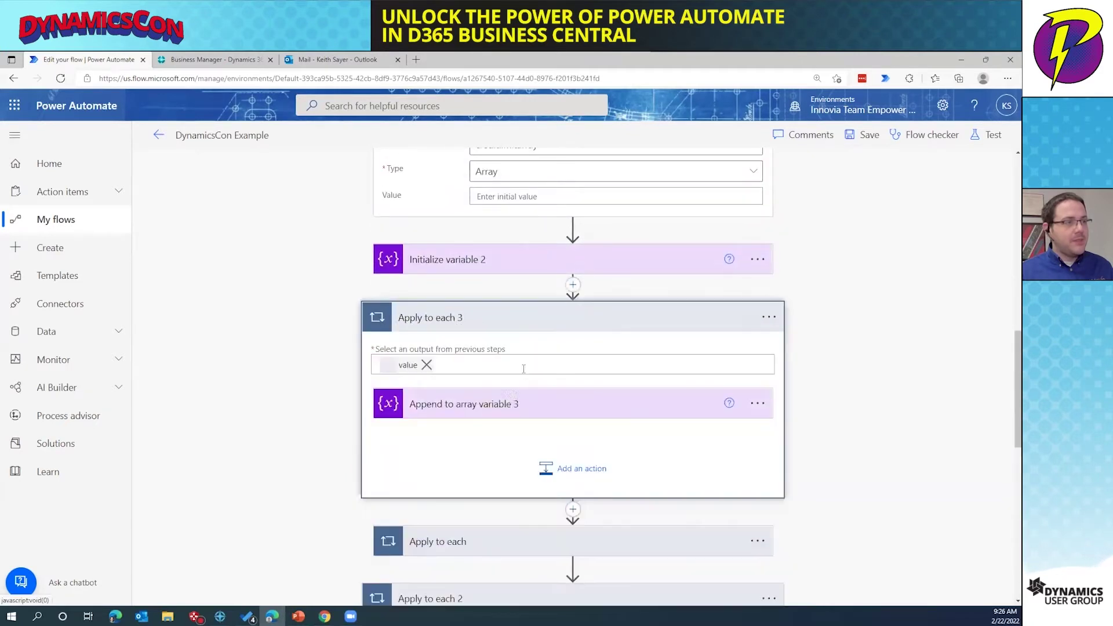
pyautogui.click(502, 405)
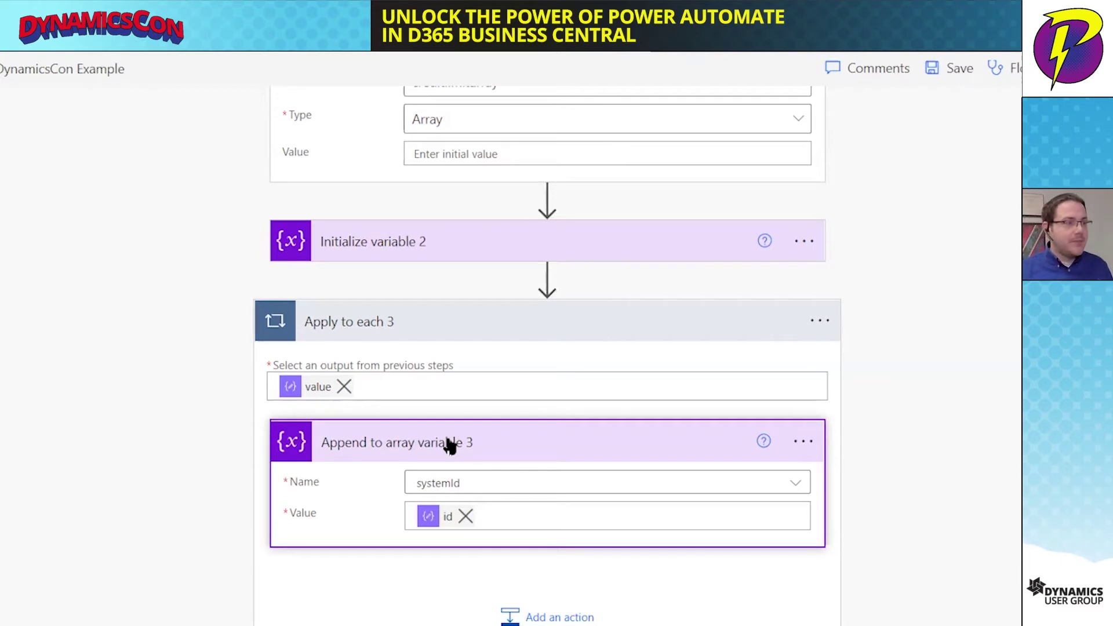
# - Remove the id token from the Append to array variable 3 value, reinsert the dynamic value id, and collapse Apply to each 3
pyautogui.click(465, 516)
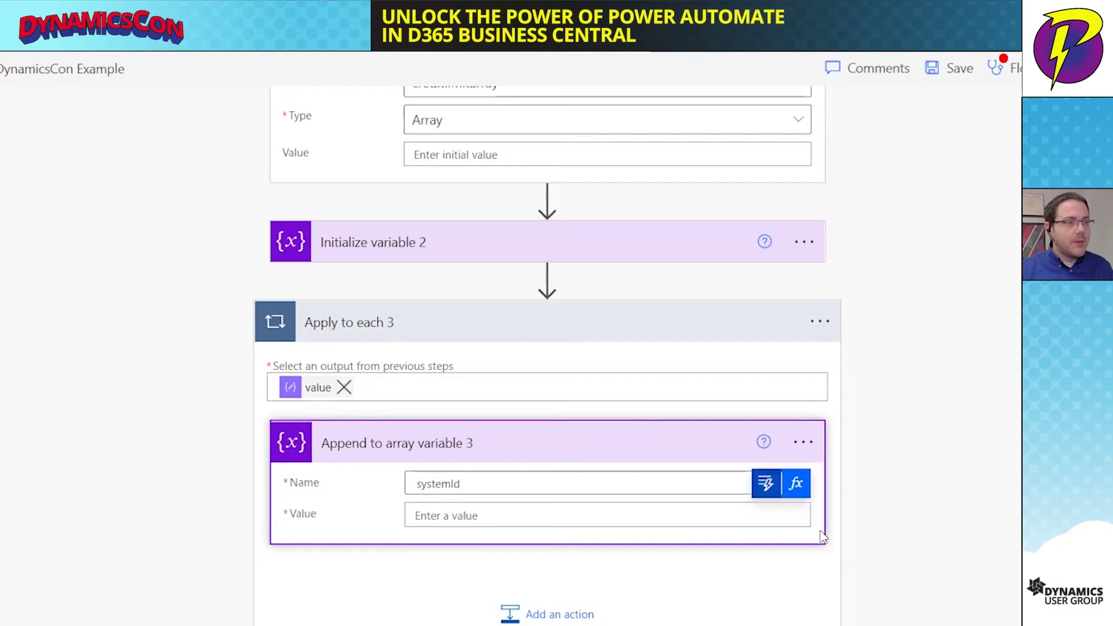
pyautogui.click(803, 517)
pyautogui.scroll(-5, 556, 359)
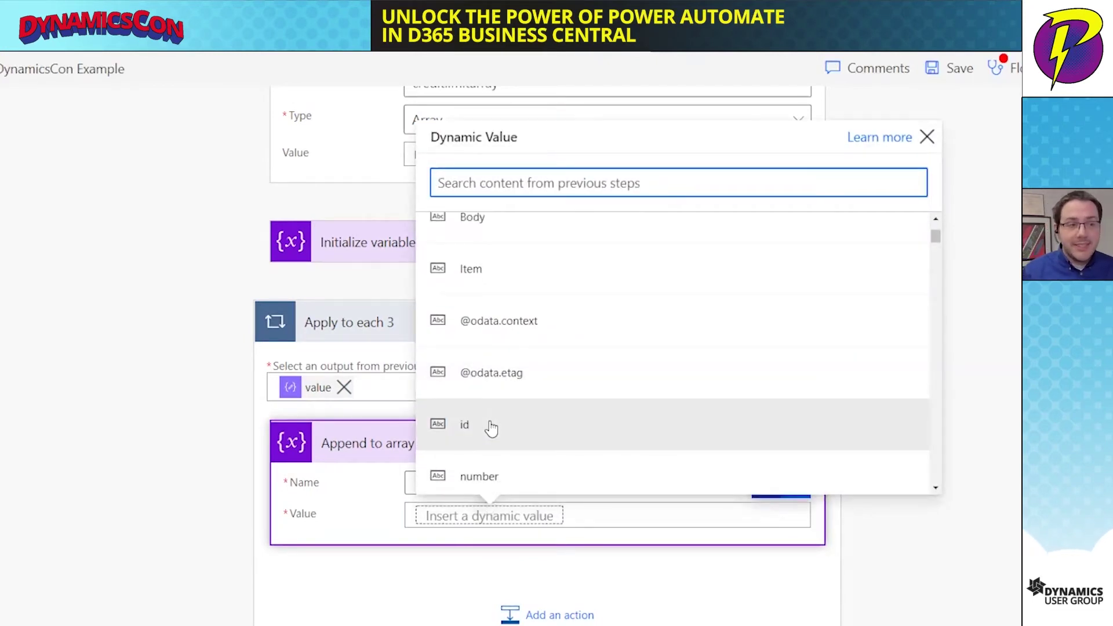
pyautogui.click(490, 425)
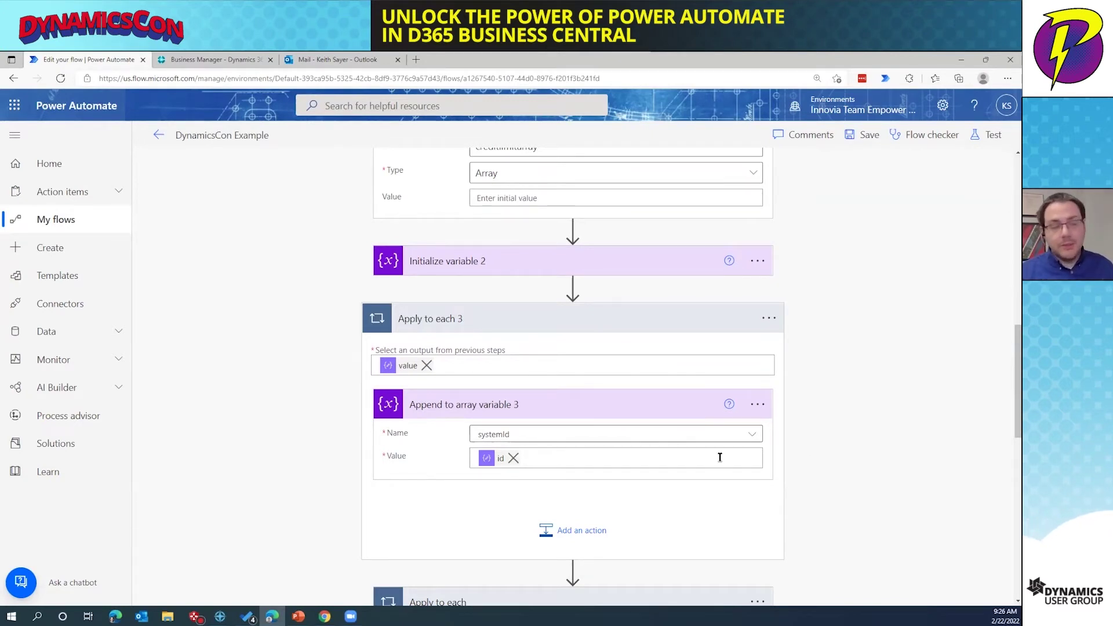
pyautogui.click(597, 339)
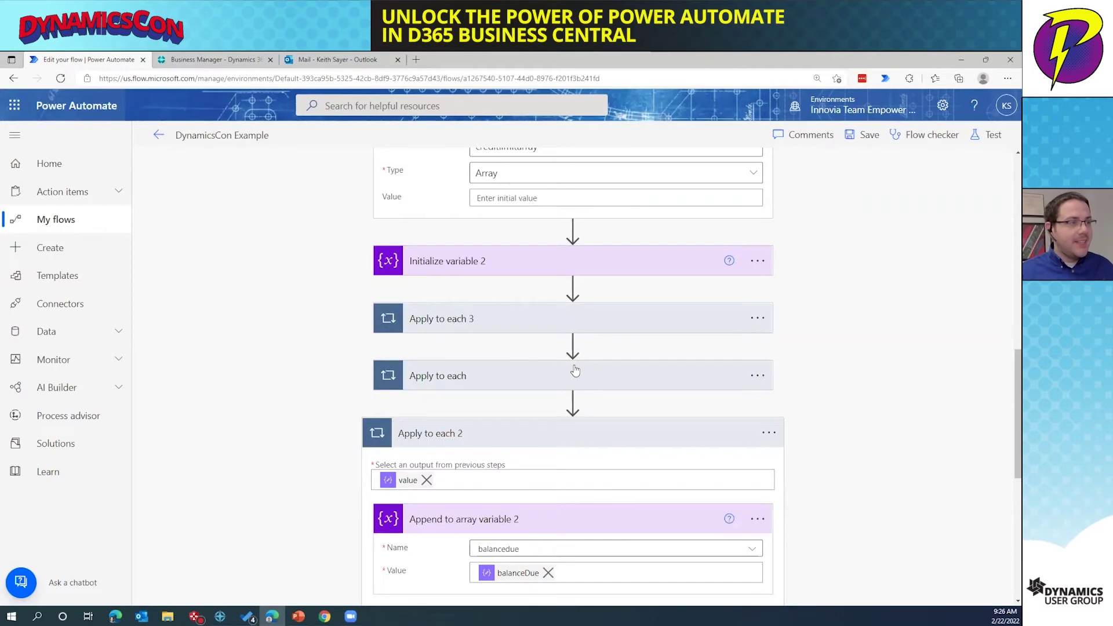
# - Expand the Final System ID action, examine the first(...) expression in its inputs, and close the expression editor
pyautogui.scroll(-1, 567, 368)
pyautogui.scroll(-6, 566, 367)
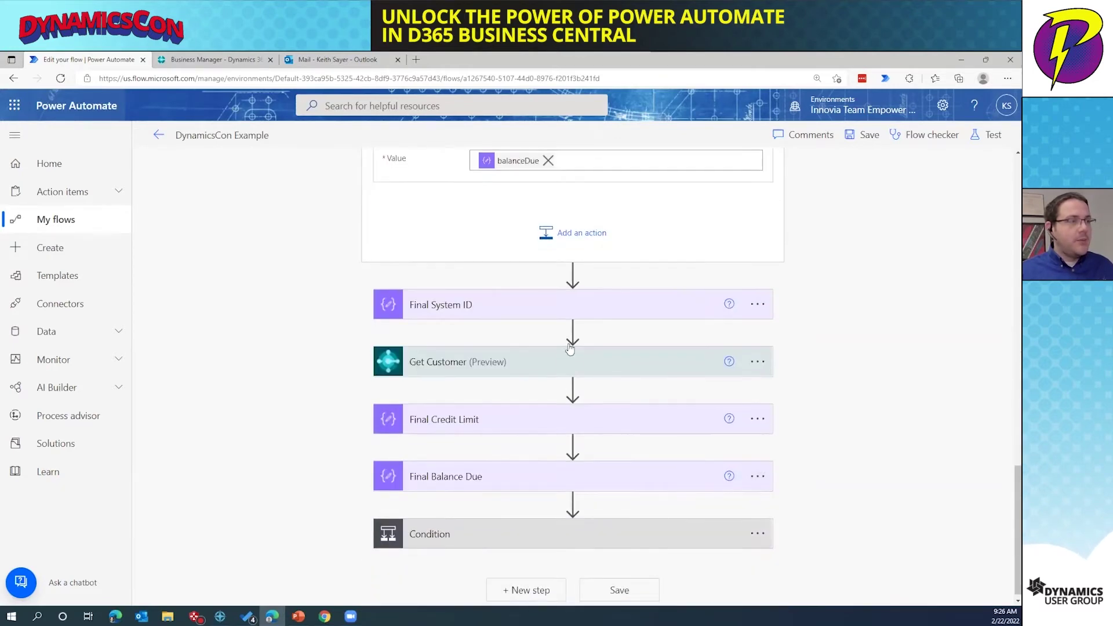
pyautogui.click(595, 302)
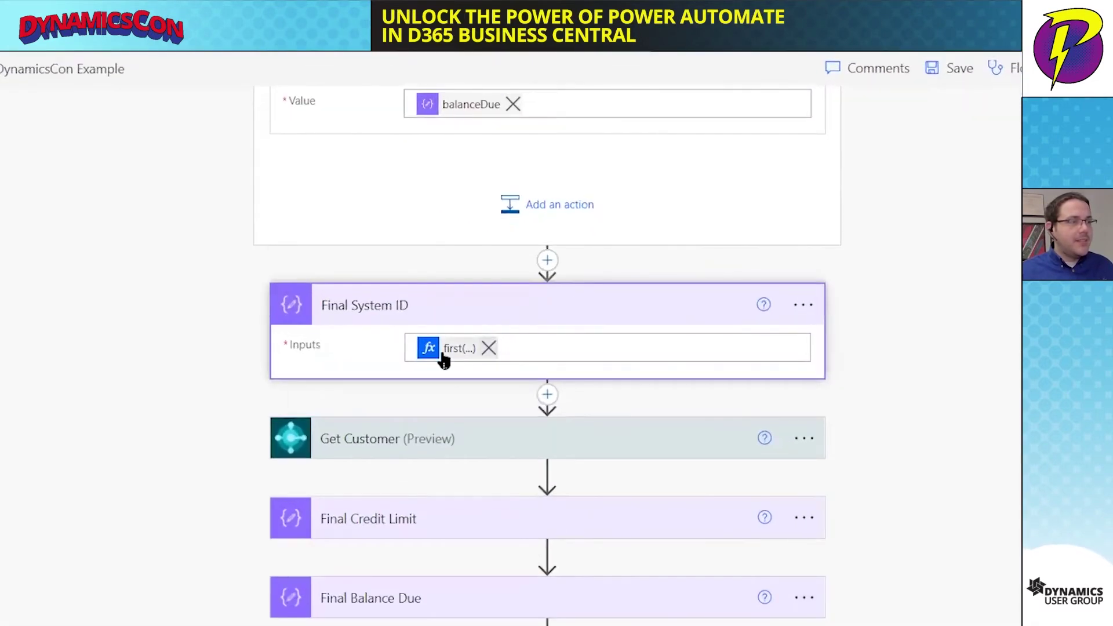
pyautogui.click(443, 361)
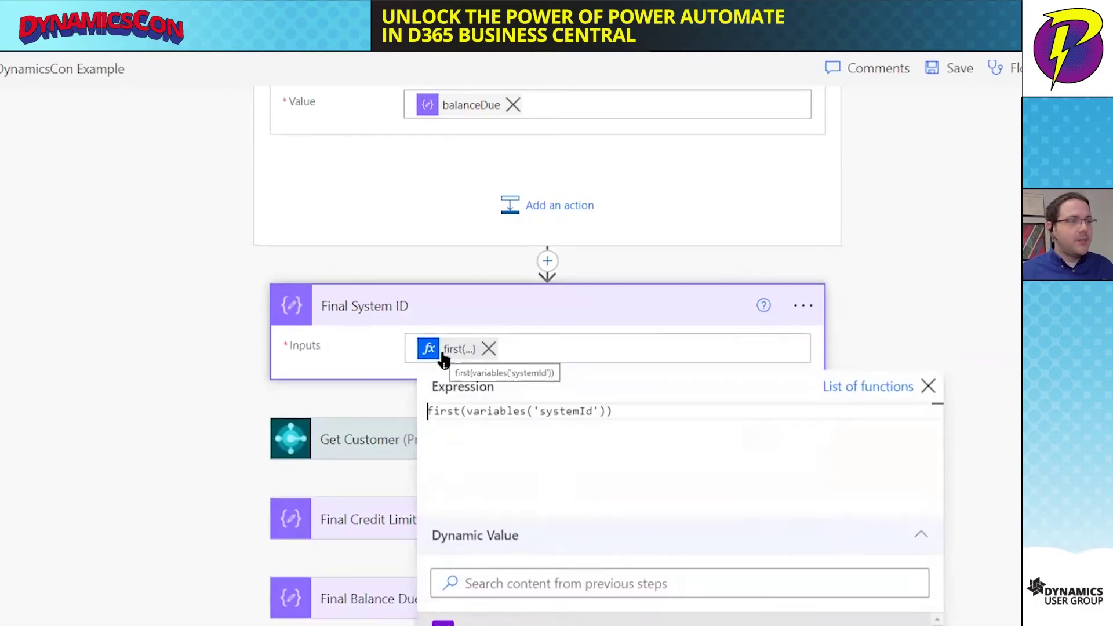
pyautogui.click(443, 360)
pyautogui.click(443, 360)
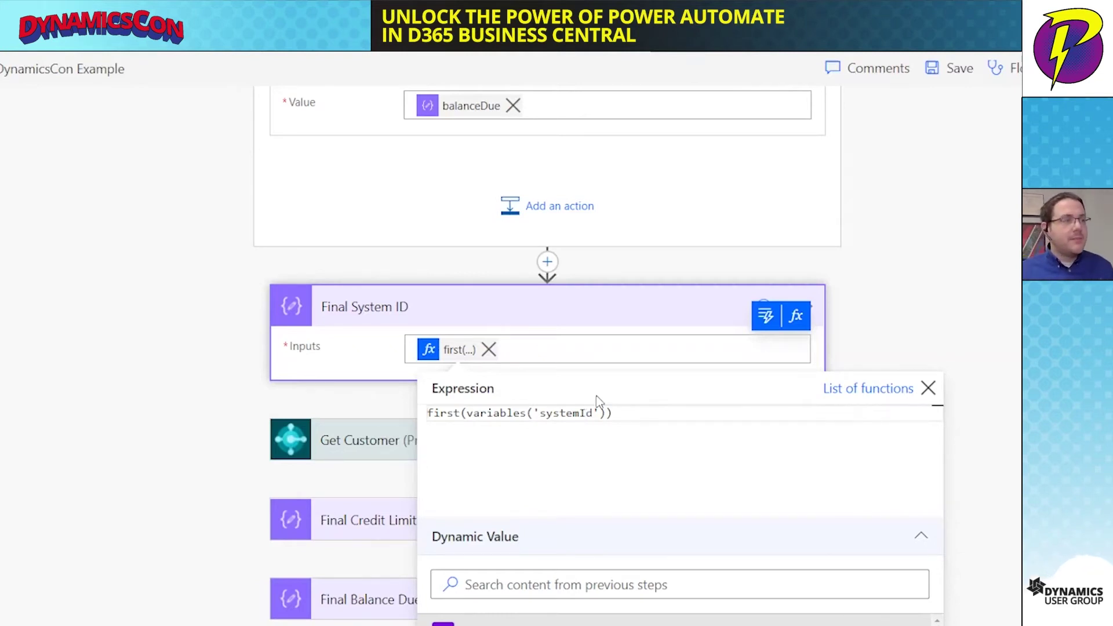
pyautogui.click(928, 388)
# - Expand the Get Customer action and review its environment, company, API category, table and row id settings
pyautogui.click(409, 460)
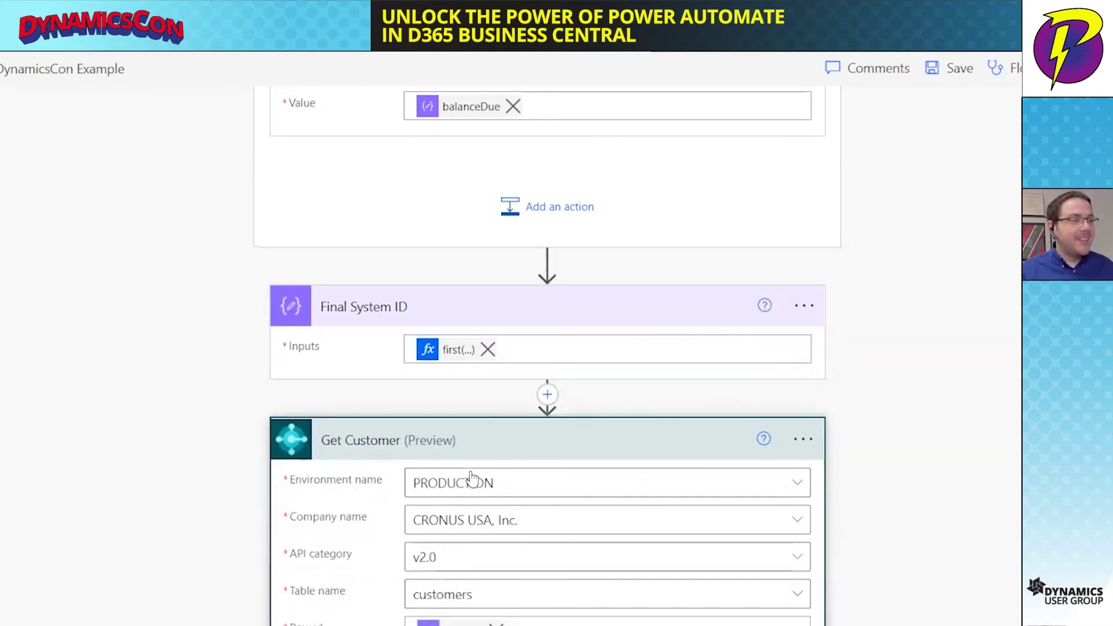
pyautogui.scroll(-2, 464, 552)
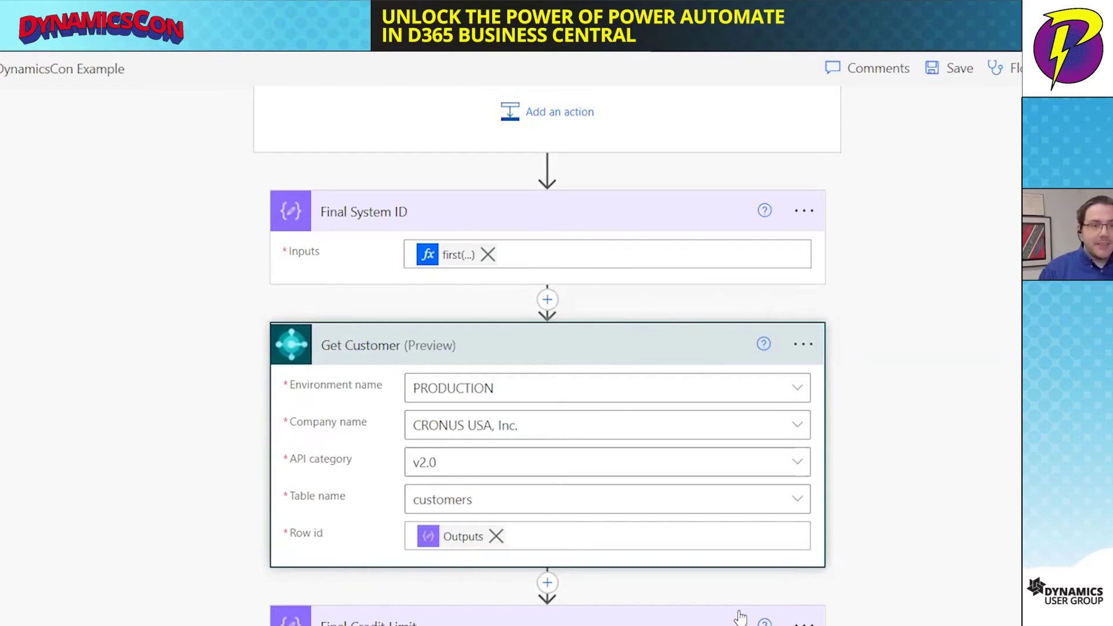
pyautogui.scroll(-3, 668, 542)
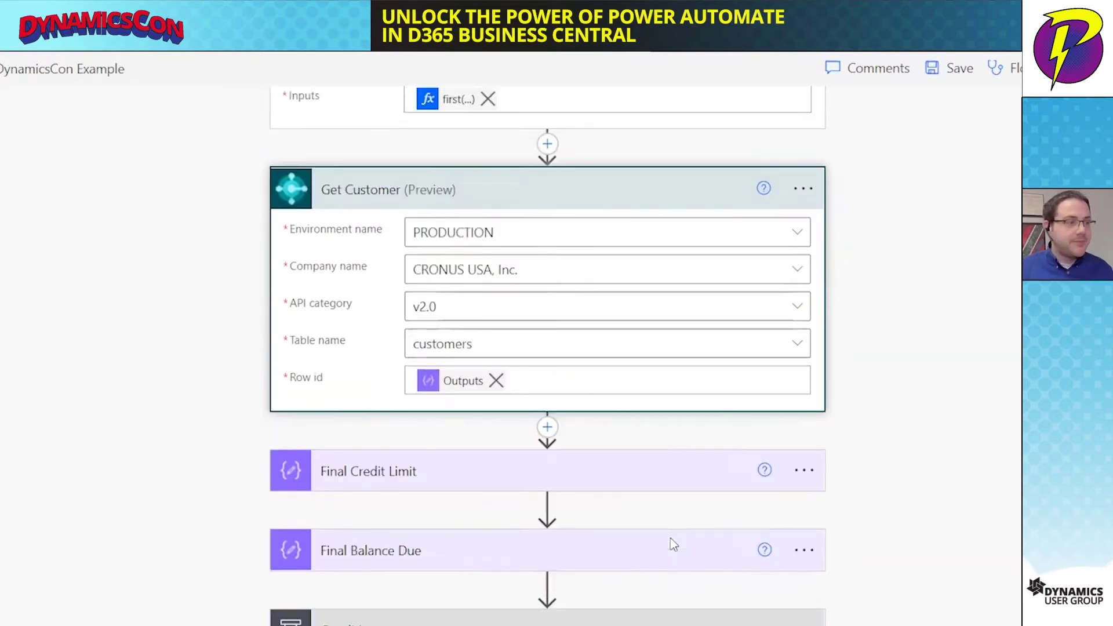
# - Expand Apply to each 3 and Initialize variable 2, and compare the initialized array variables with the loops that fill them
pyautogui.scroll(5, 672, 545)
pyautogui.scroll(8, 673, 545)
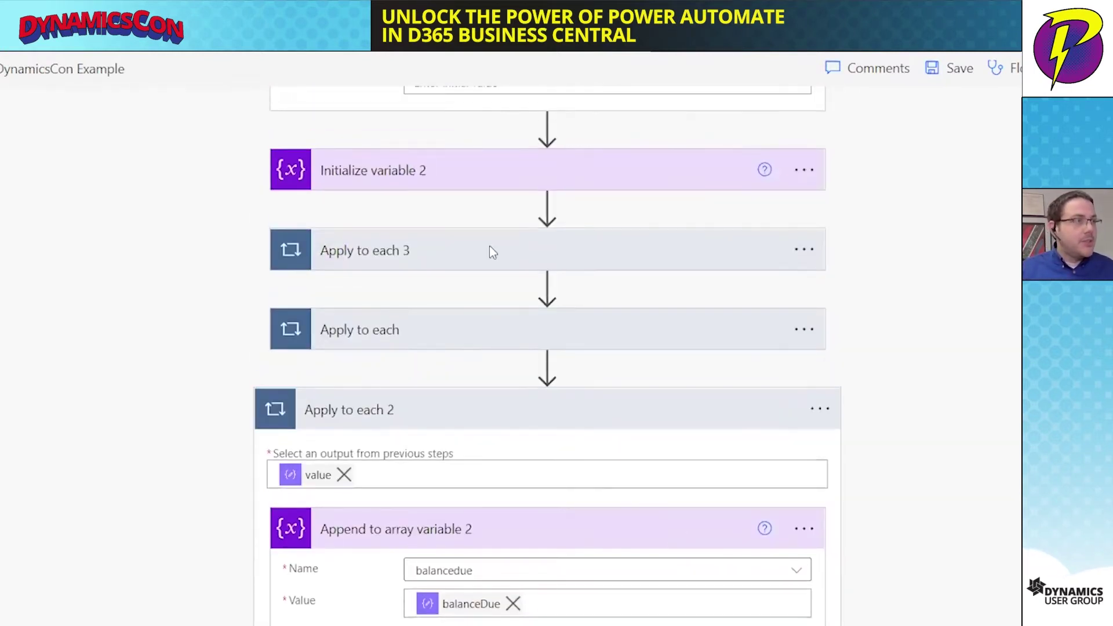
pyautogui.click(418, 259)
pyautogui.scroll(5, 418, 259)
pyautogui.scroll(3, 465, 288)
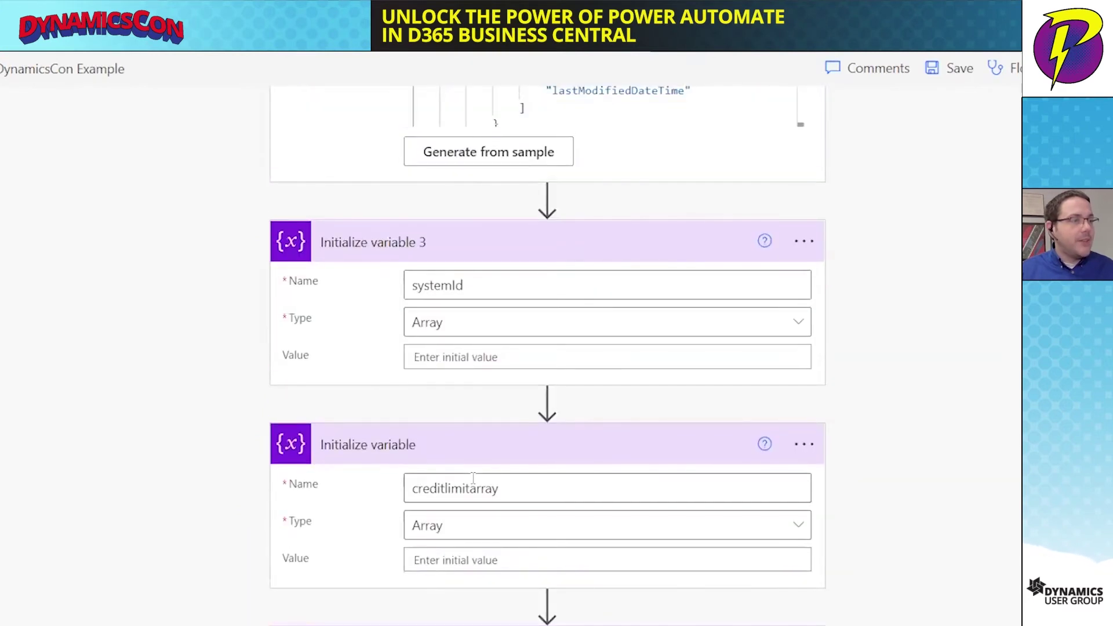
pyautogui.scroll(-3, 473, 477)
pyautogui.click(453, 473)
pyautogui.scroll(-3, 452, 478)
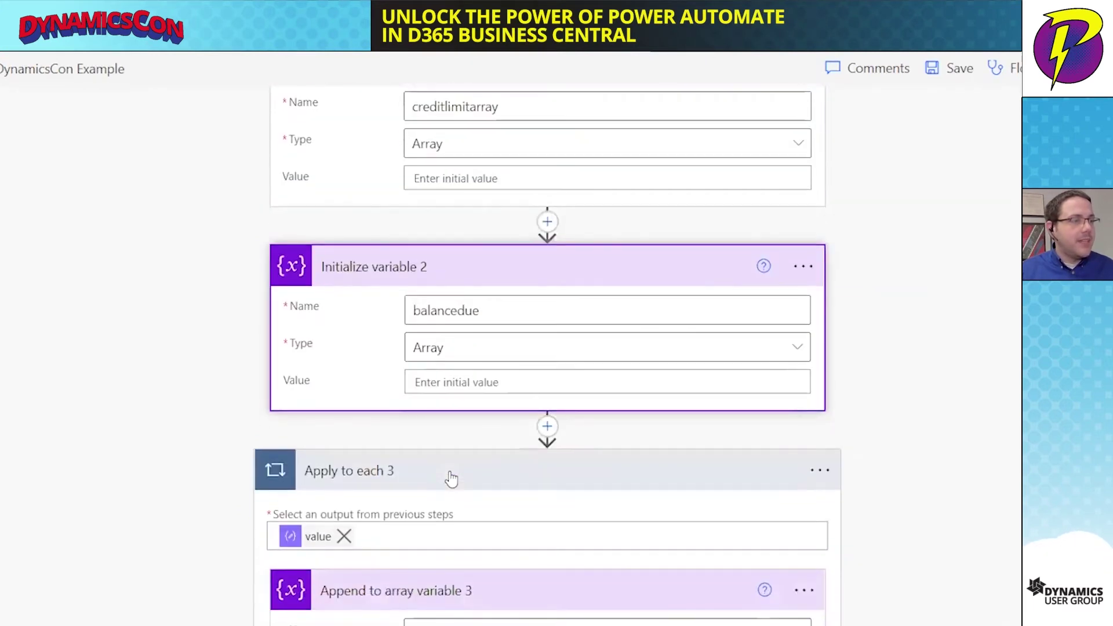
pyautogui.scroll(-5, 451, 478)
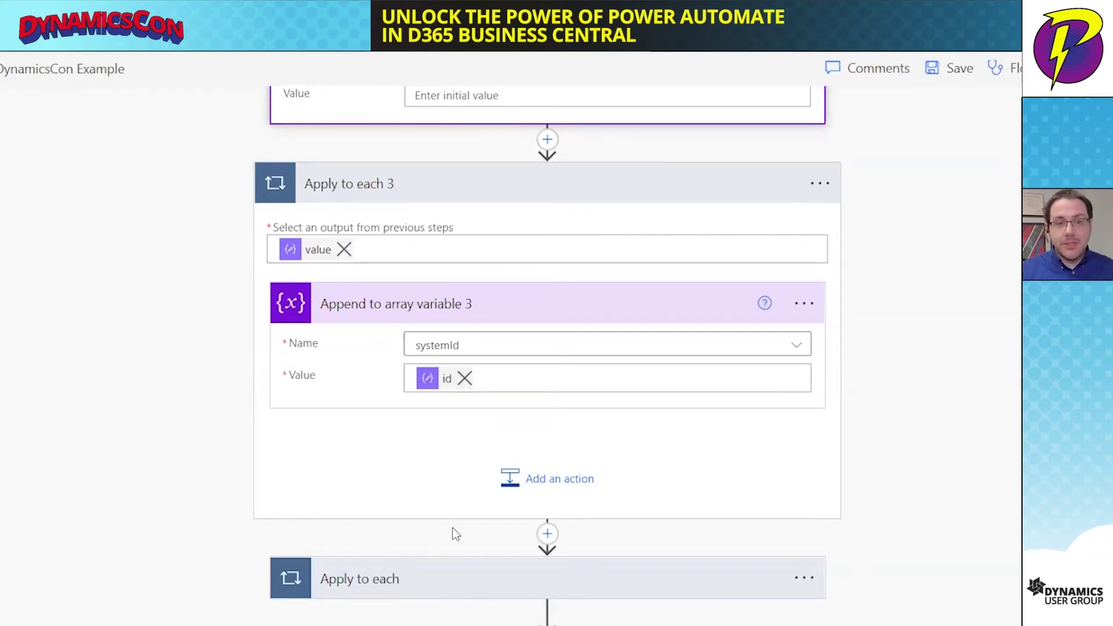
pyautogui.scroll(-5, 452, 528)
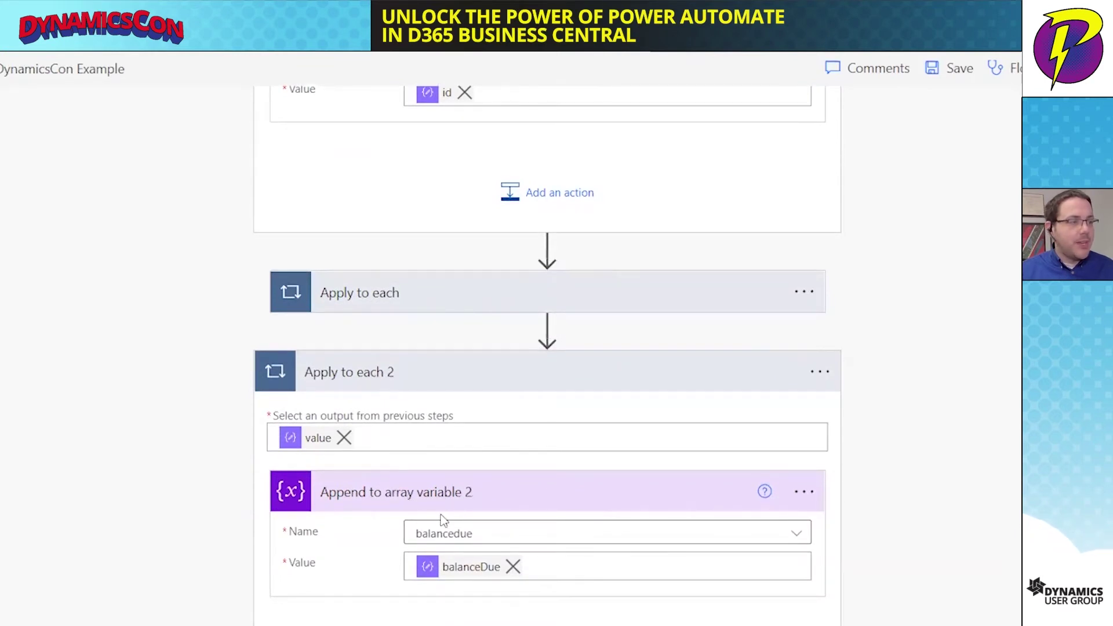
# - Expand Apply to each with its append action, plus Final Credit Limit and Final Balance Due, to review their values and inputs
pyautogui.click(450, 297)
pyautogui.click(393, 415)
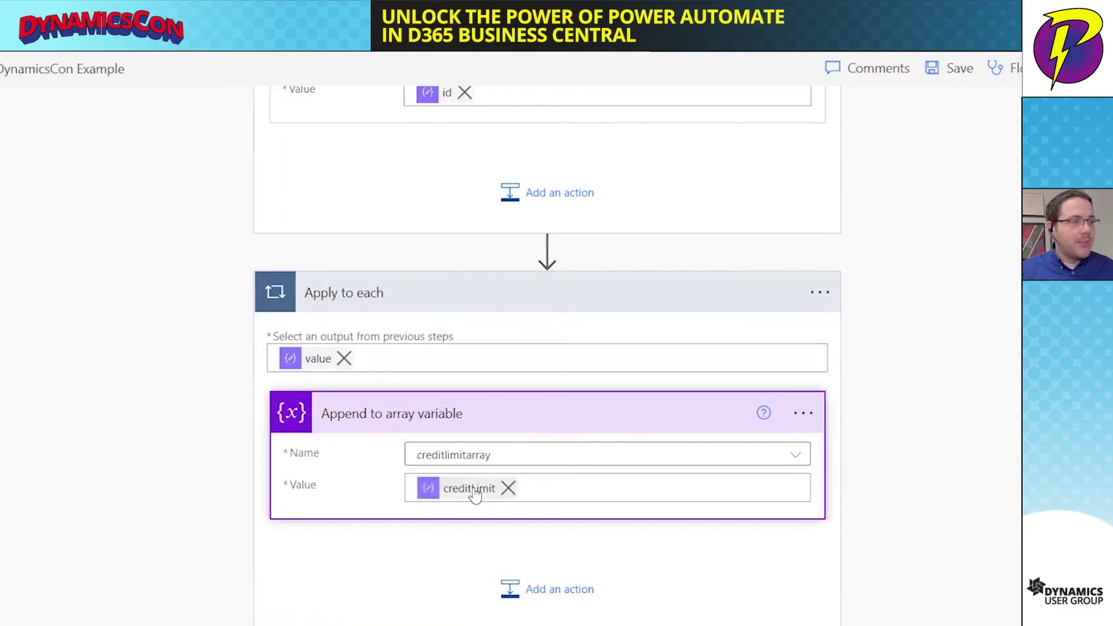
pyautogui.scroll(-3, 474, 510)
pyautogui.scroll(-14, 475, 510)
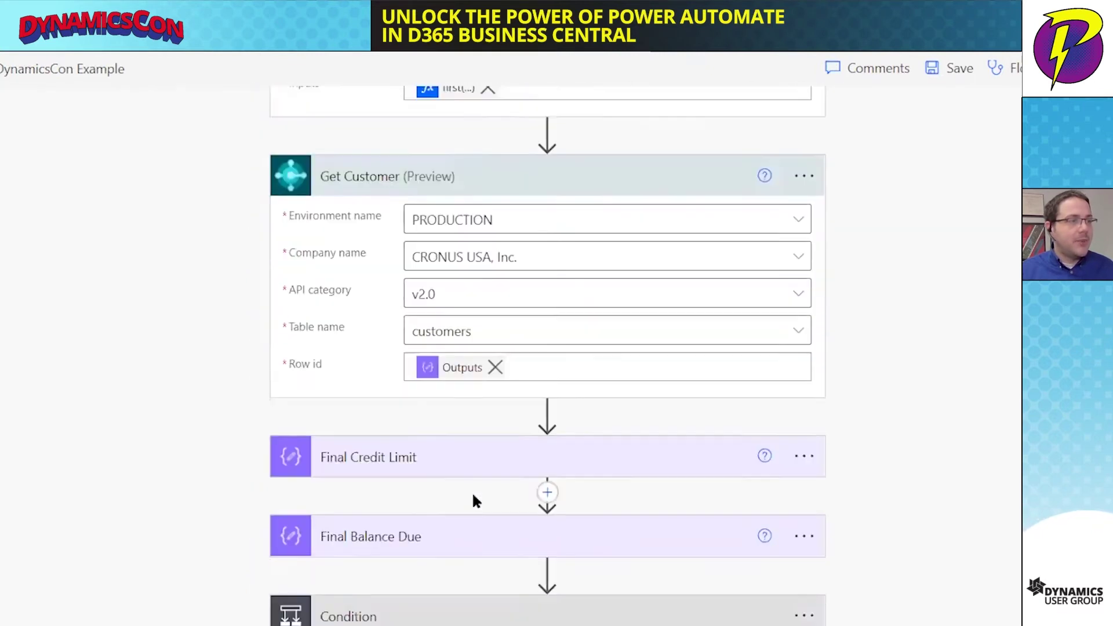
pyautogui.click(437, 458)
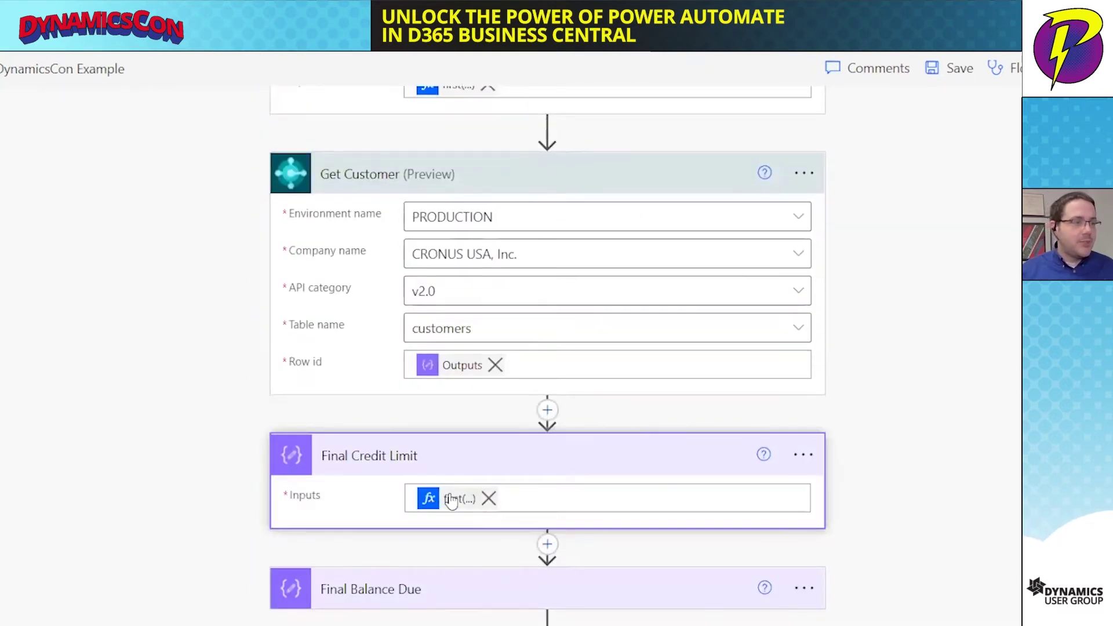
pyautogui.click(475, 600)
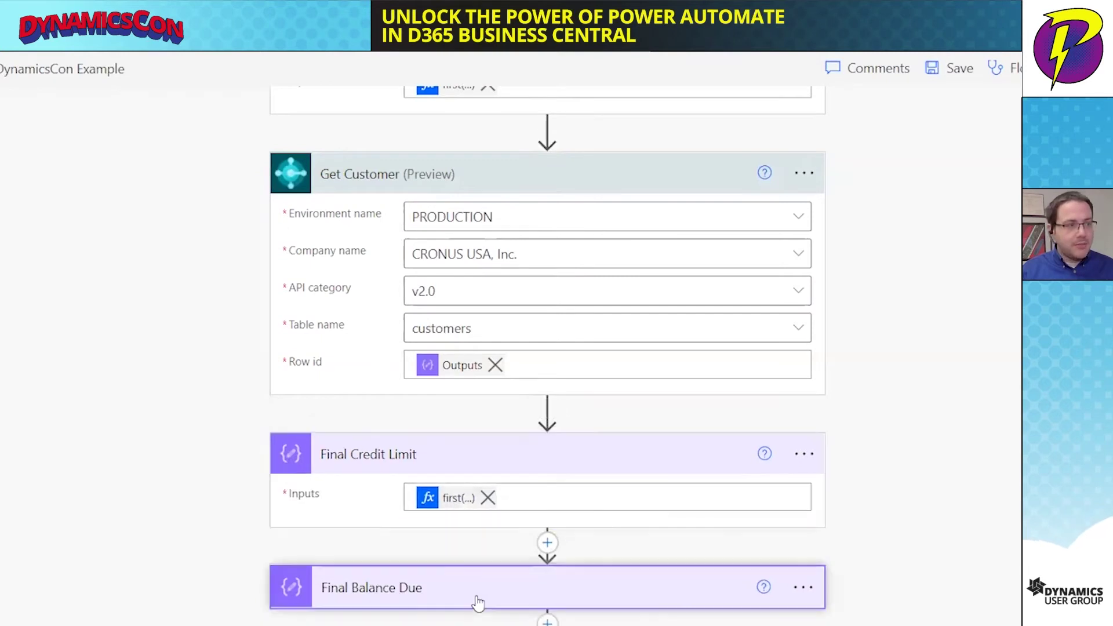
pyautogui.scroll(-2, 536, 559)
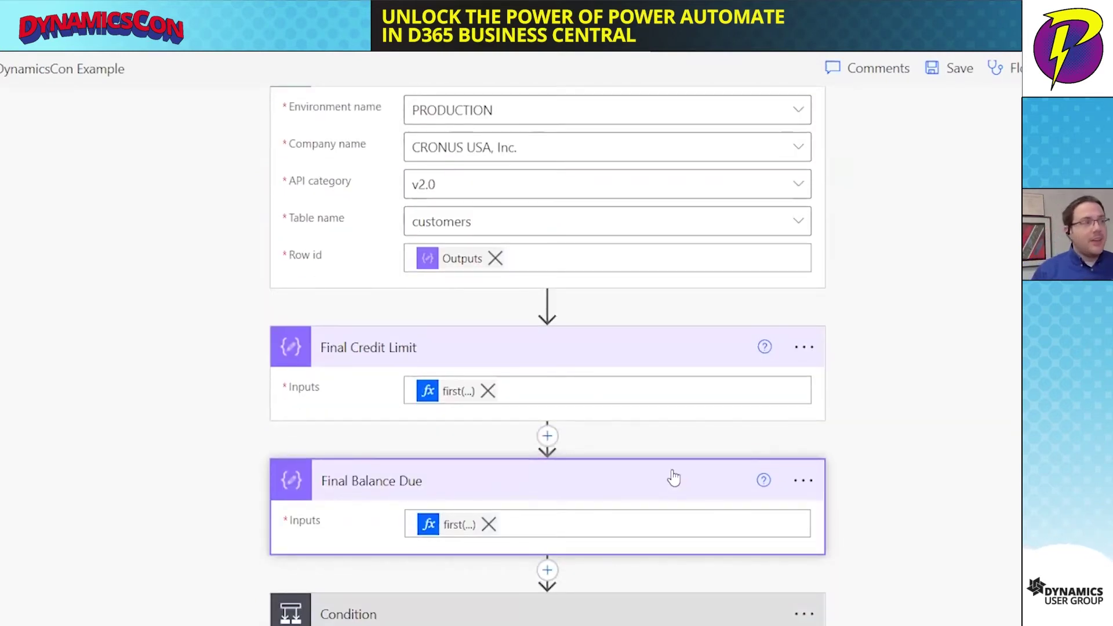
# - Review the Get Customer action, expand the Condition, and examine the outputs on both sides of its is greater than comparison
pyautogui.scroll(5, 521, 328)
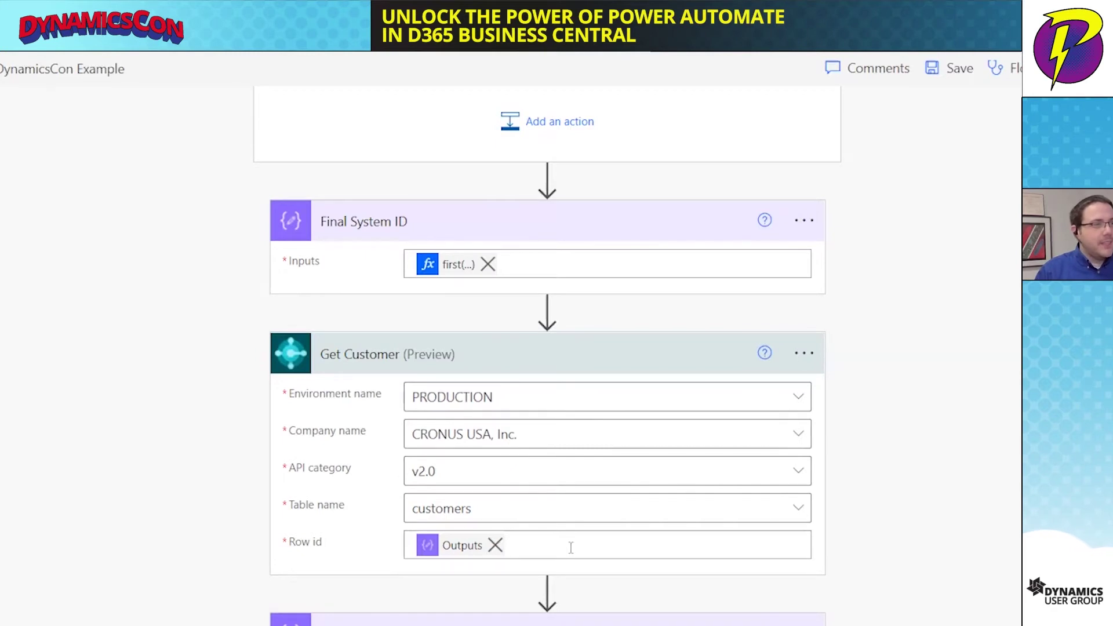
pyautogui.scroll(-5, 572, 544)
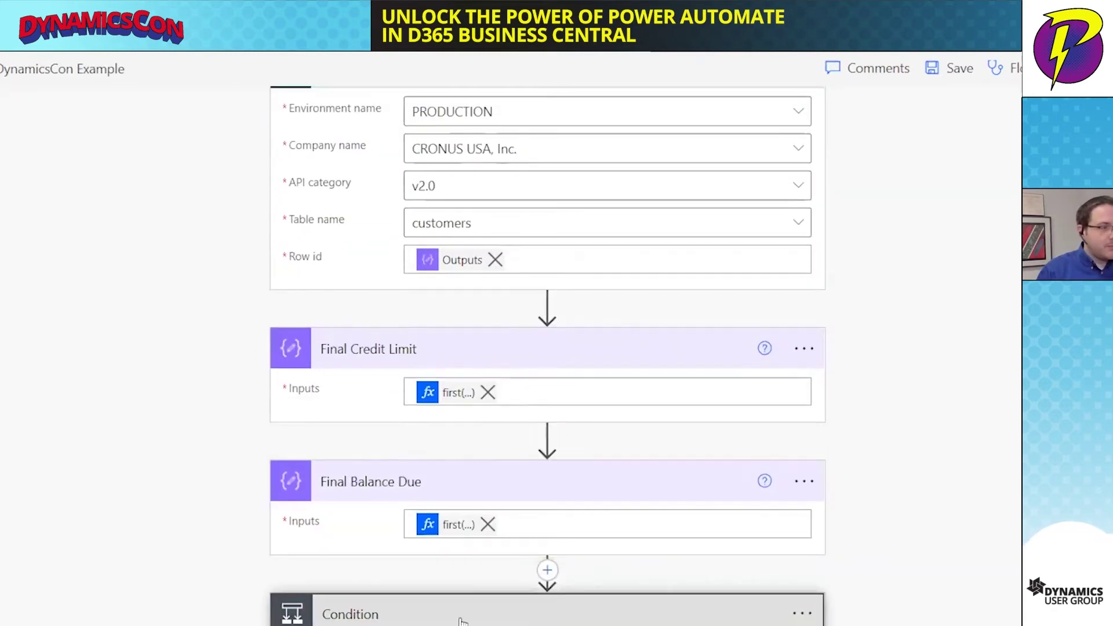
pyautogui.scroll(-5, 462, 622)
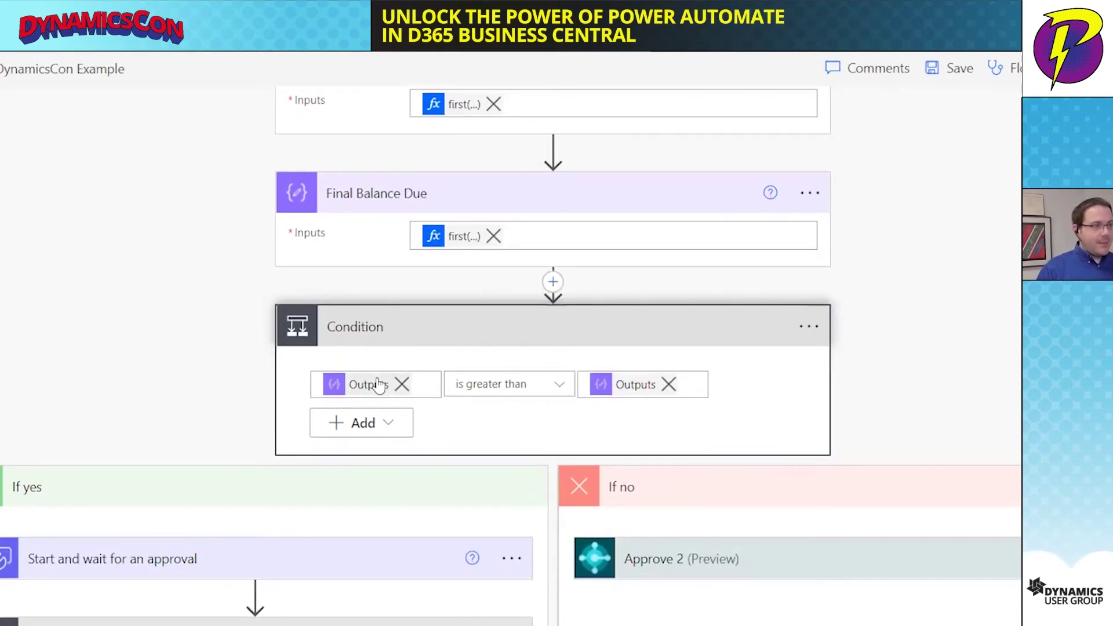
pyautogui.moveTo(381, 388)
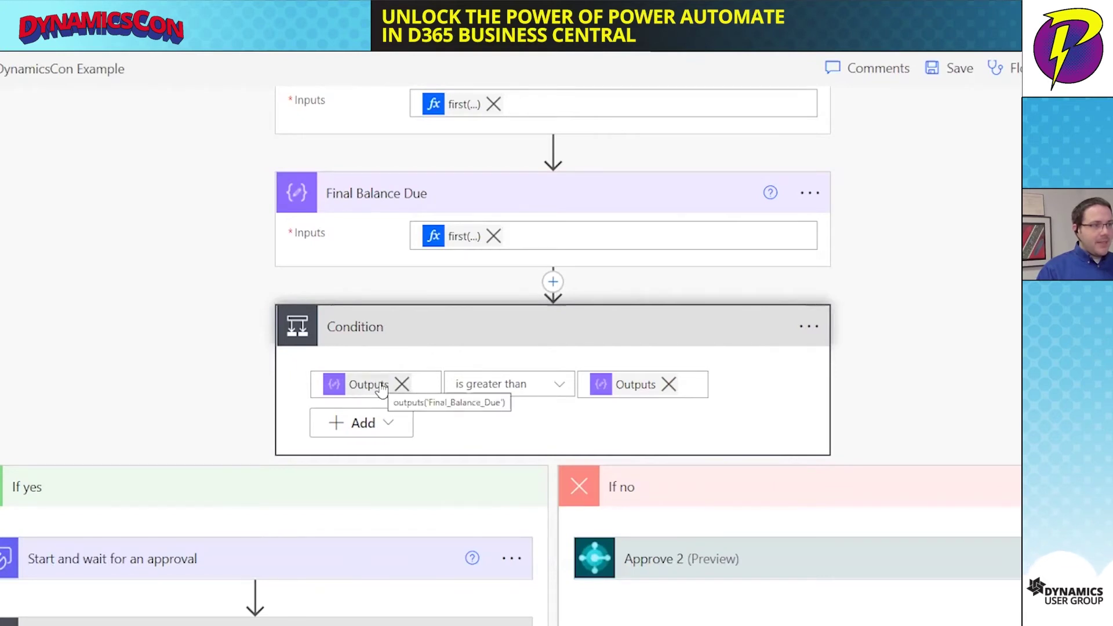
pyautogui.moveTo(628, 382)
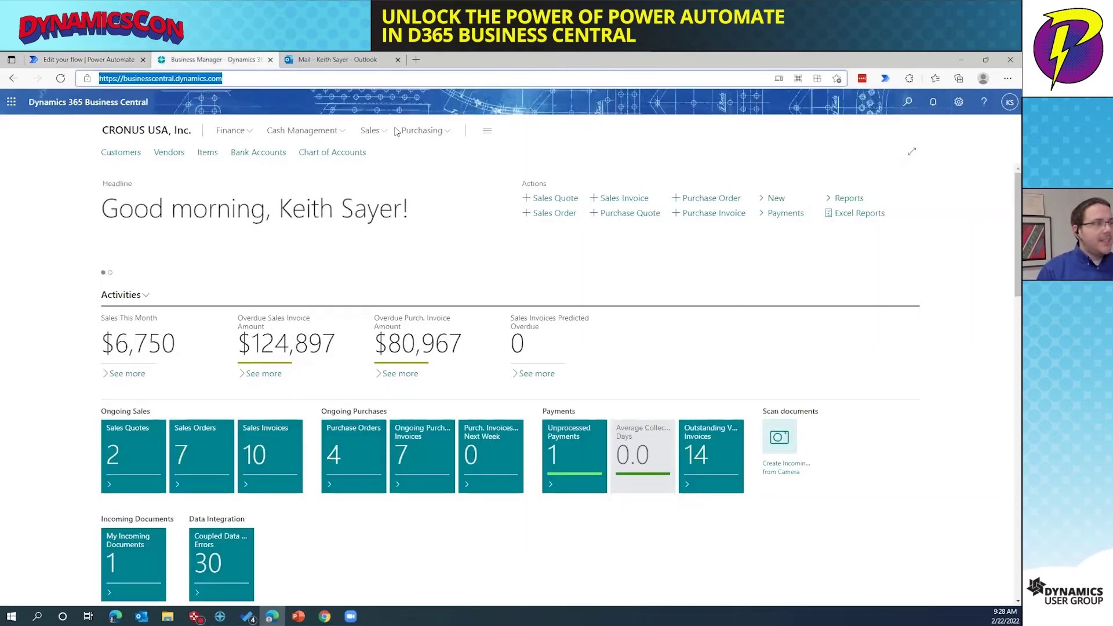
# - In Business Central, open the Adatum Corporation sales order dated 5/1/2021 and send its approval request
pyautogui.click(369, 131)
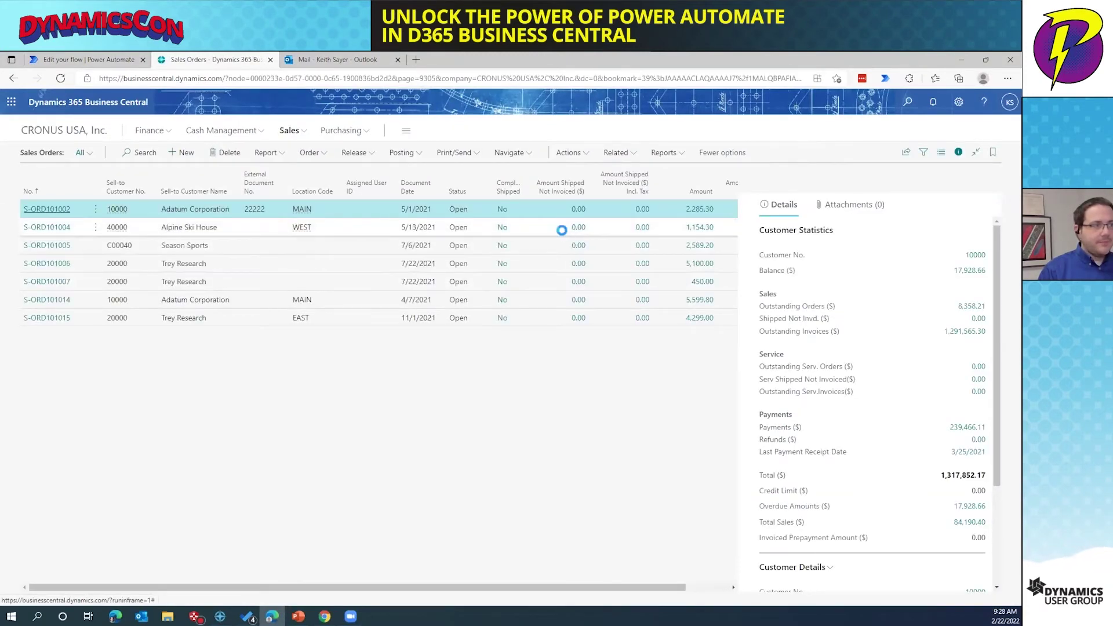
pyautogui.click(312, 182)
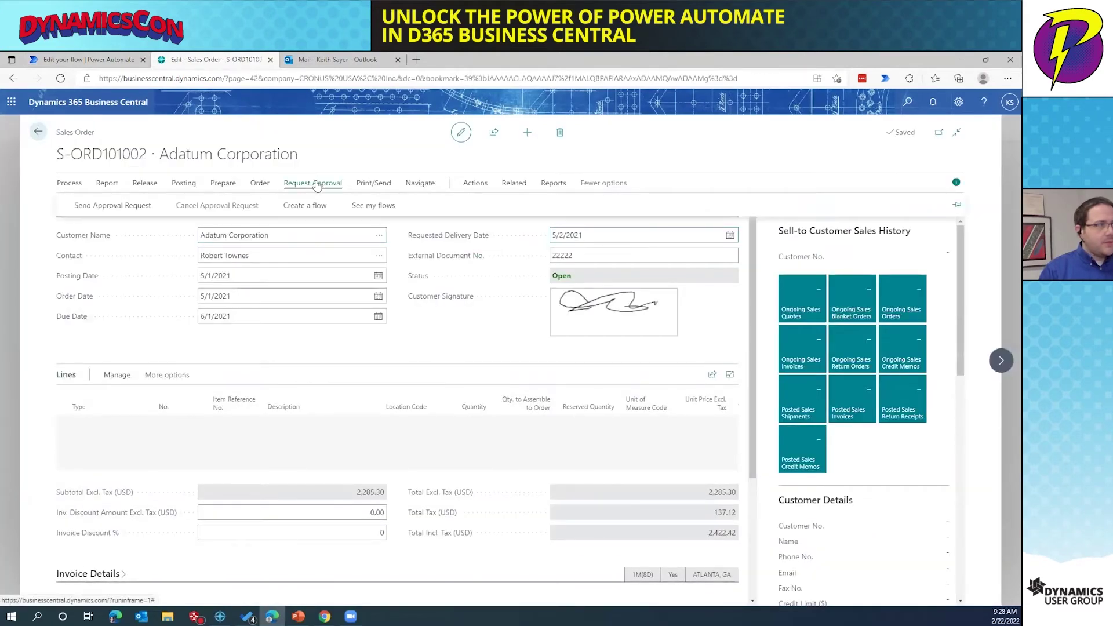
pyautogui.click(109, 205)
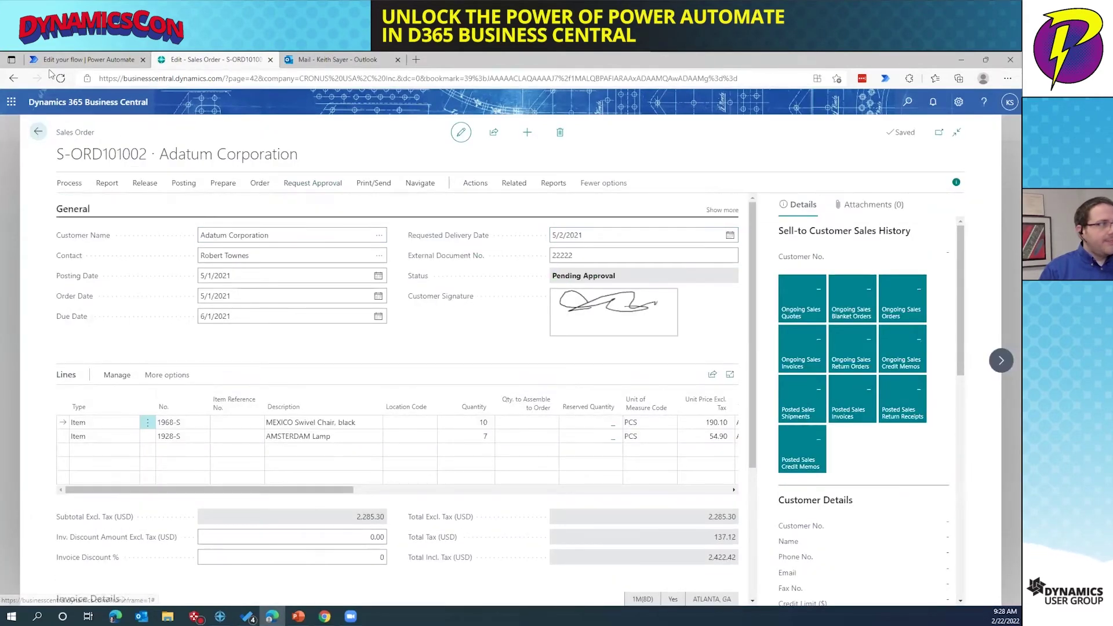
# - Switch to Power Automate, open the Feb 22, 09:29 AM run of the DynamicsCon Example flow, and check the progress of its actions
pyautogui.click(87, 59)
pyautogui.click(159, 135)
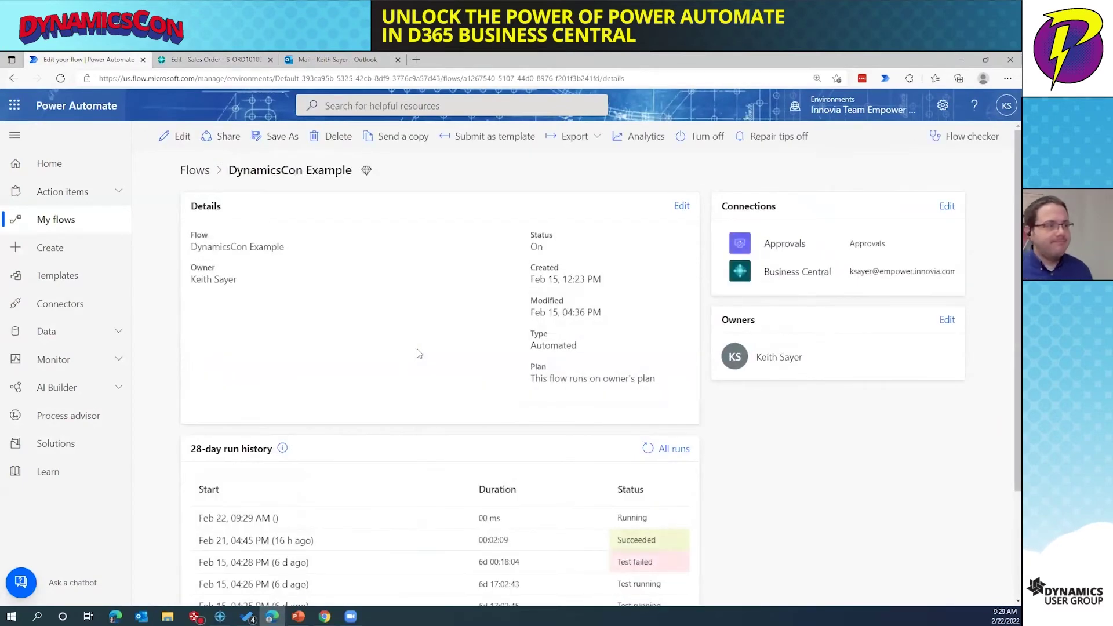
pyautogui.click(266, 517)
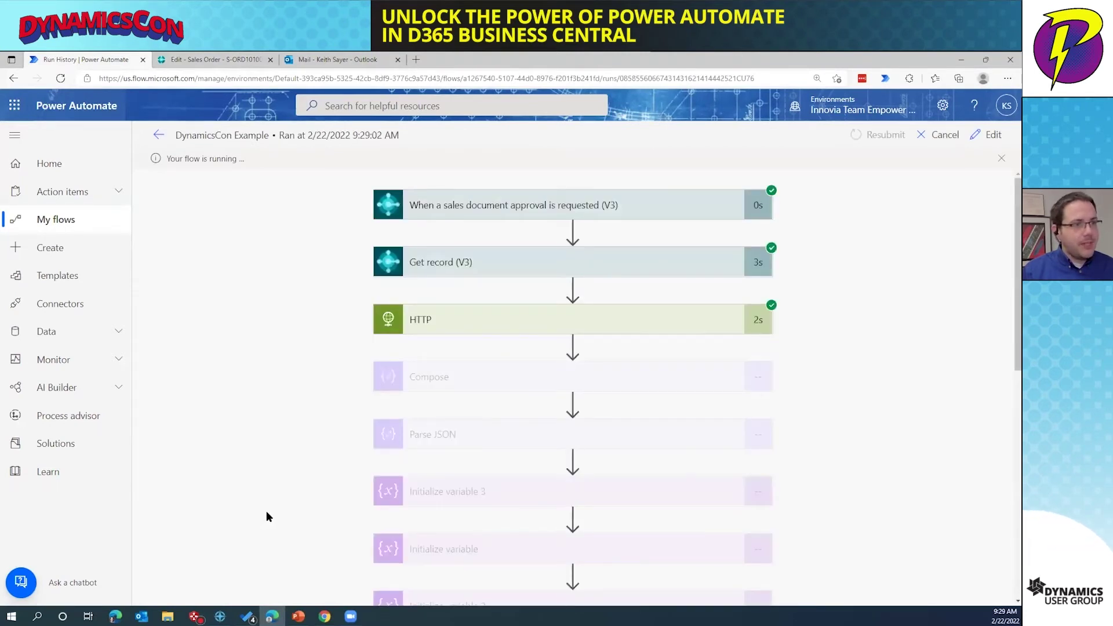
pyautogui.scroll(-9, 266, 516)
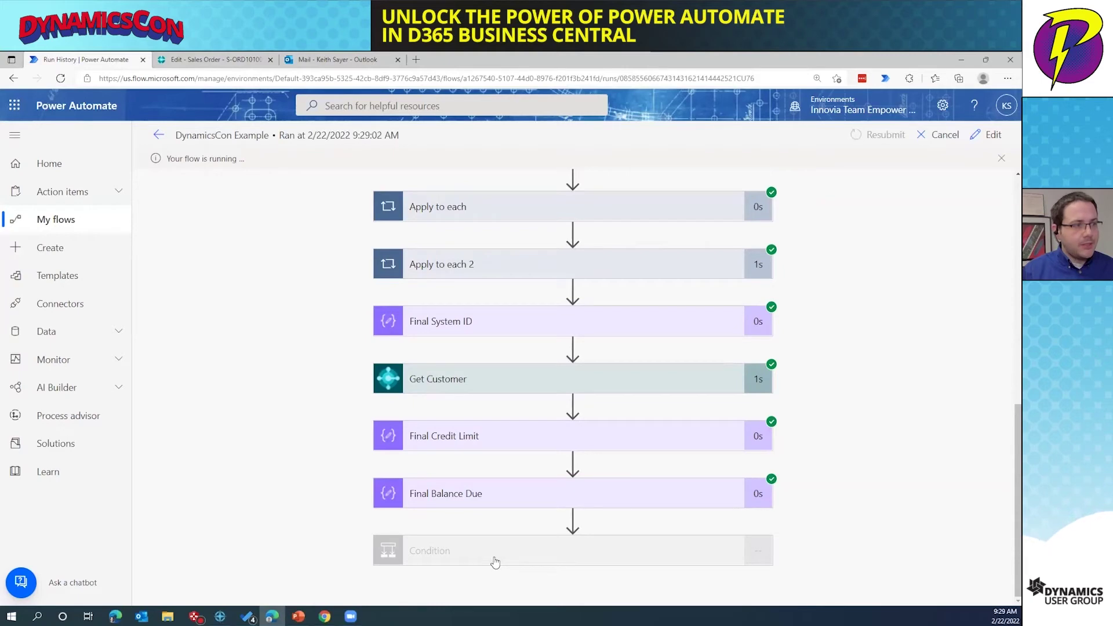
# - Switch to Outlook, open the Microsoft Flow email about the customer over its credit limit, and approve the sales order
pyautogui.click(338, 59)
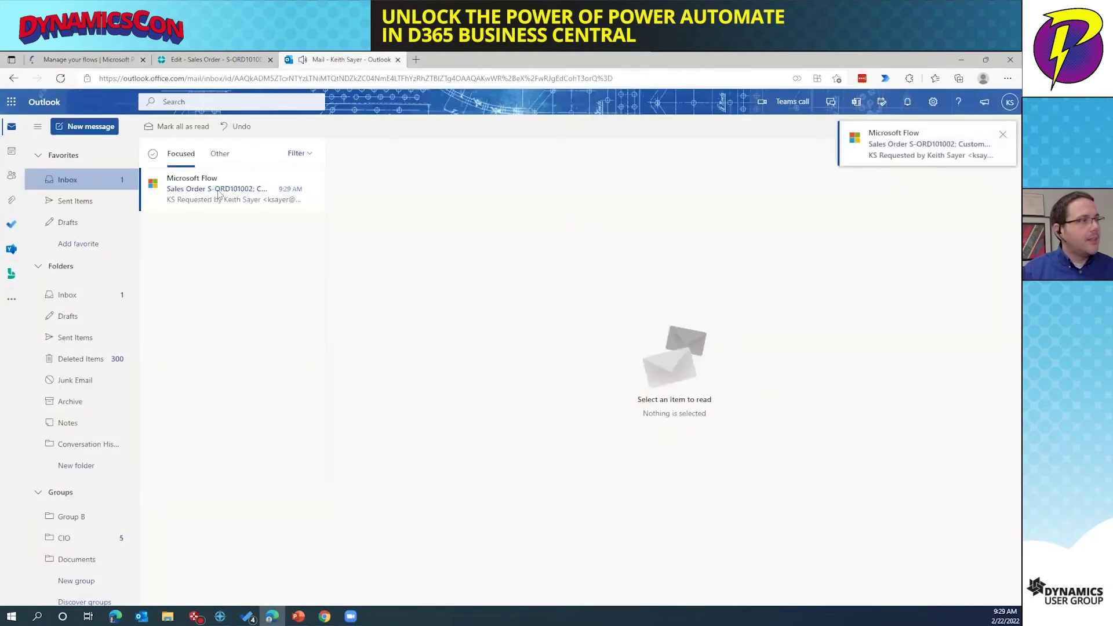
pyautogui.click(218, 196)
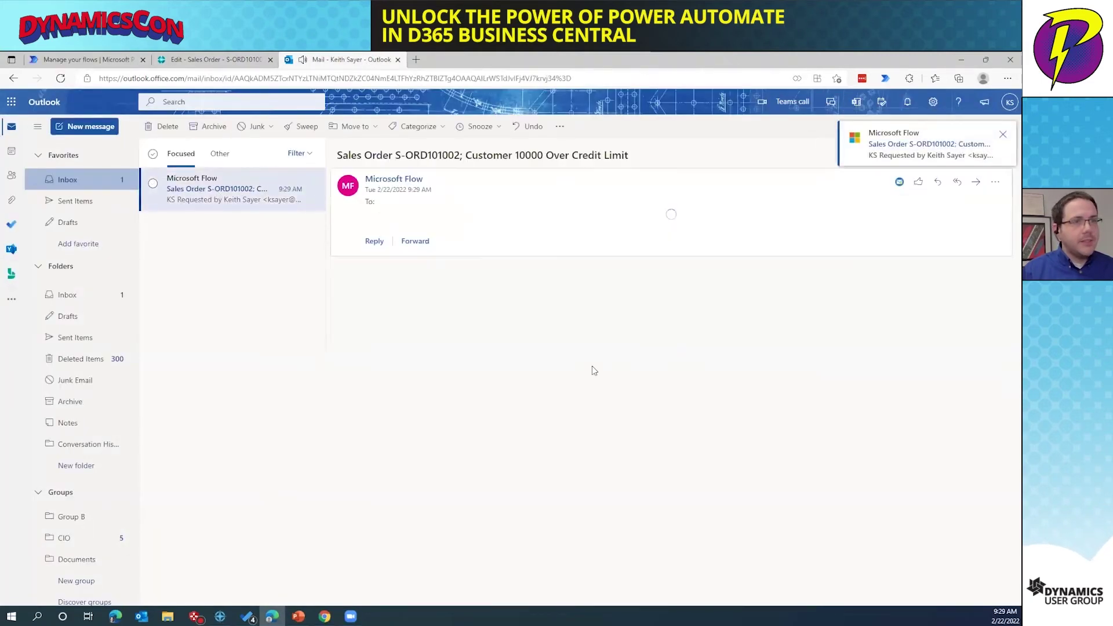
pyautogui.click(547, 411)
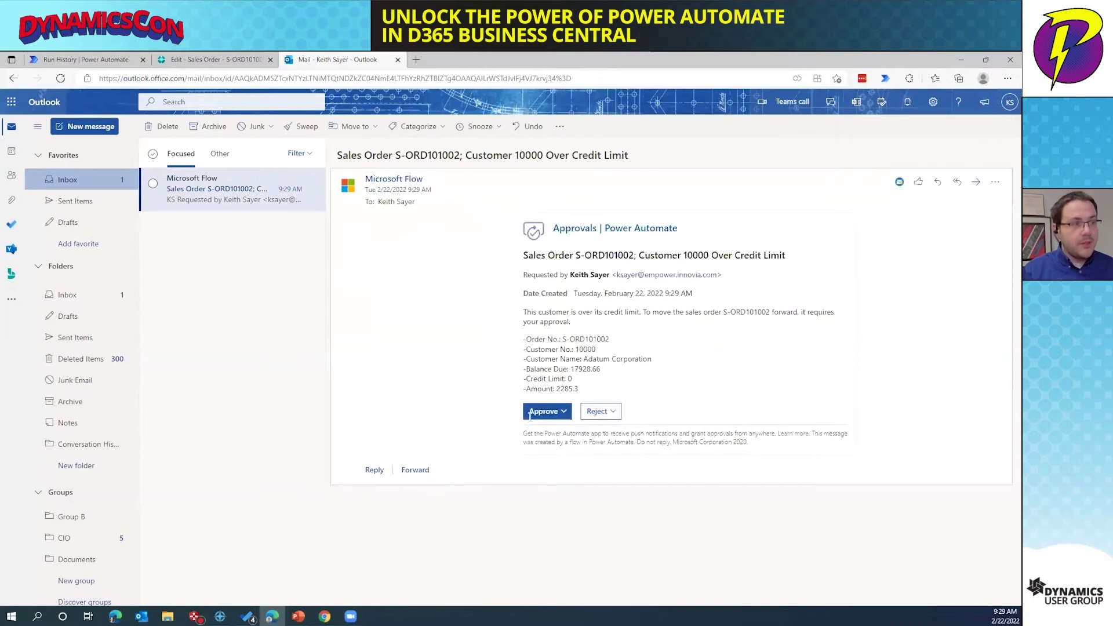
pyautogui.click(540, 450)
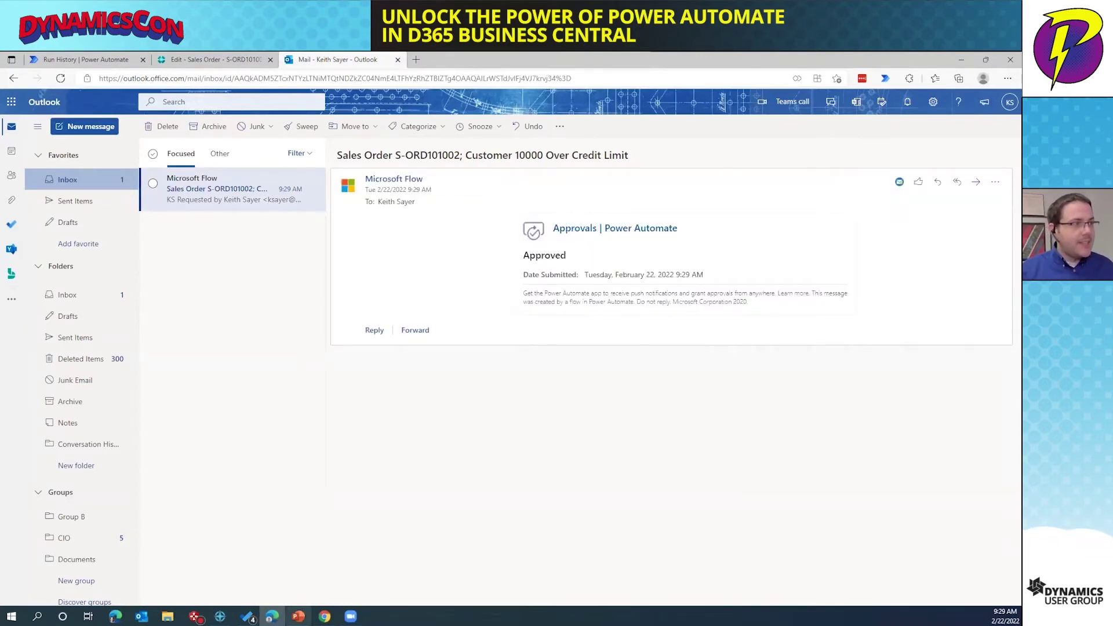
# - Switch to the speaker deck presentation in PowerPoint
pyautogui.moveTo(298, 616)
pyautogui.click(297, 571)
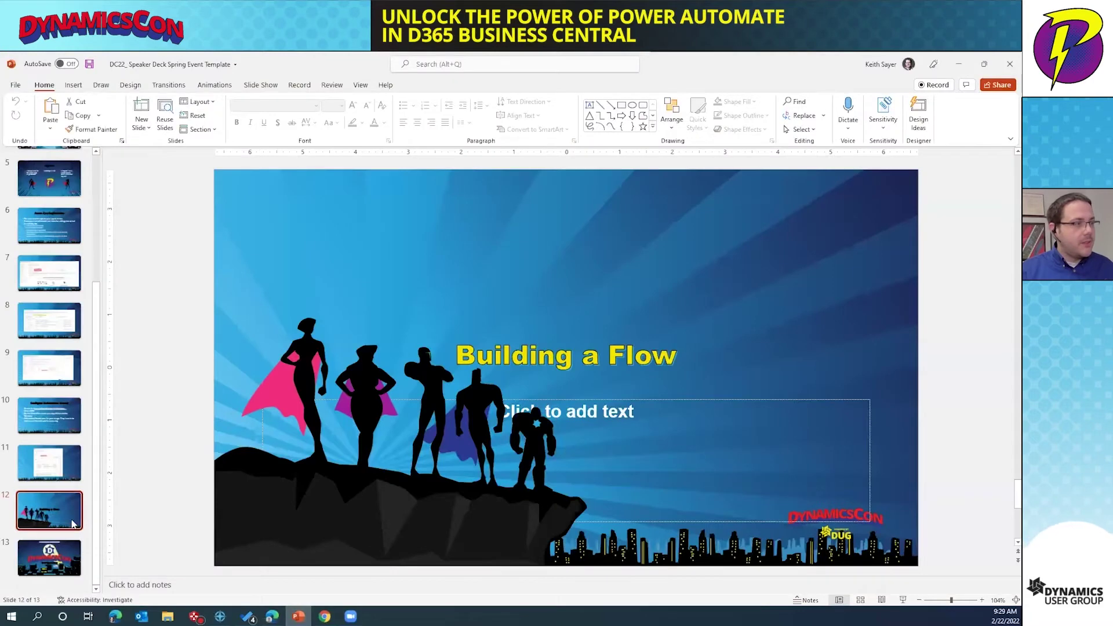